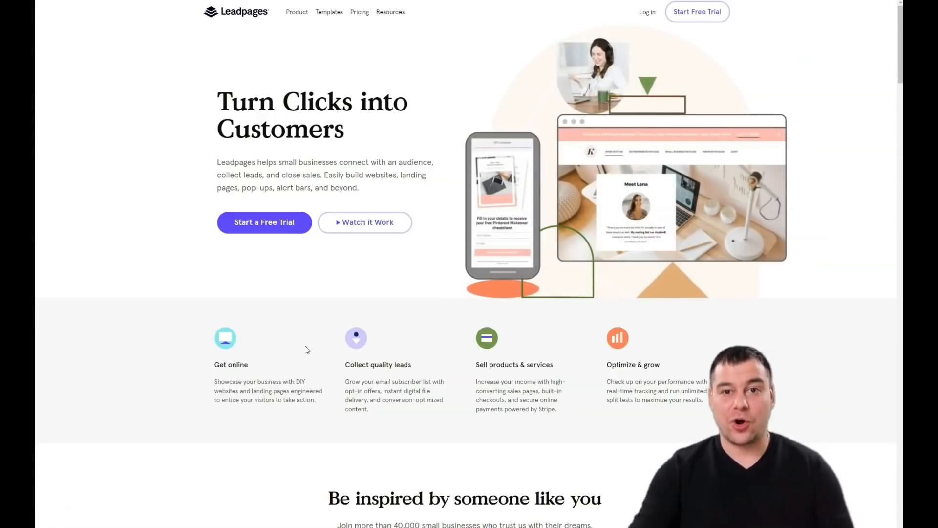
Step: Look through the feature and template overview on the Leadpages homepage
scroll(282, 362, down, 20)
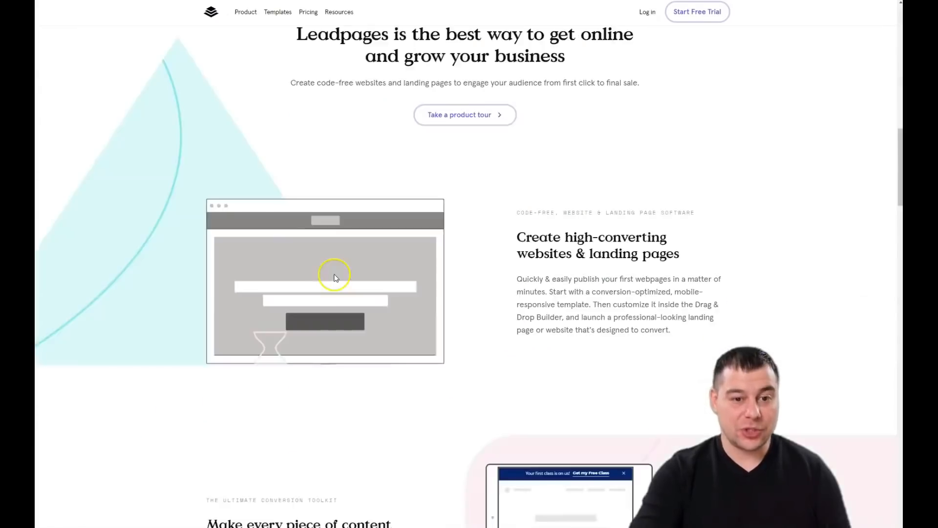
scroll(358, 267, down, 20)
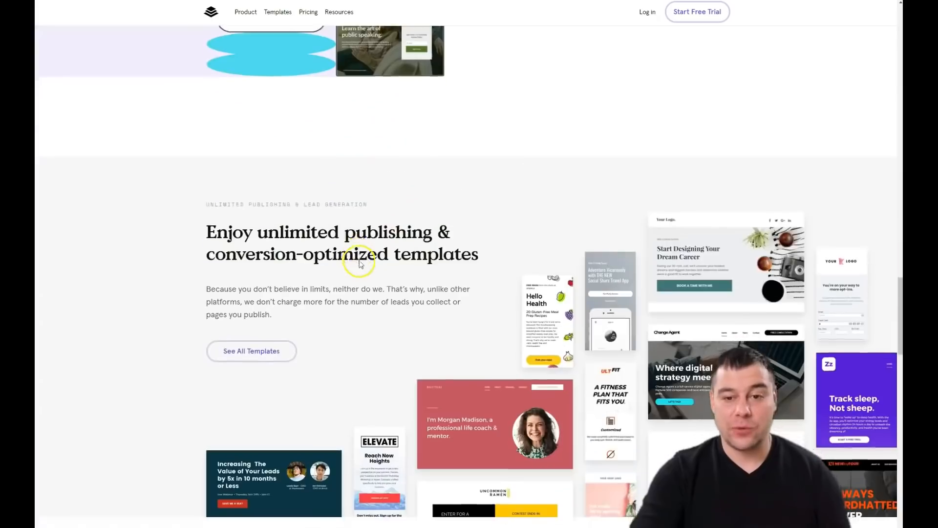
scroll(363, 259, down, 15)
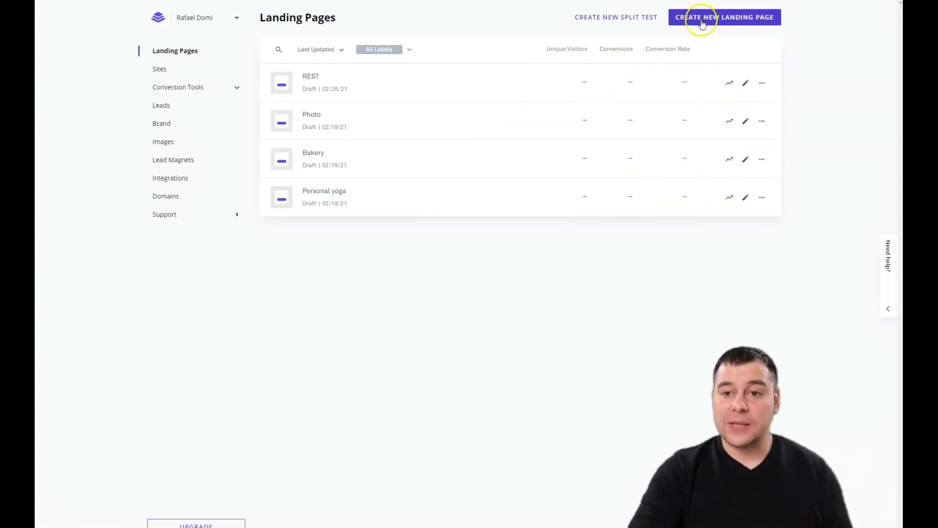
Step: Create a new landing page named real estate from the Site Coming Soon template
click(695, 21)
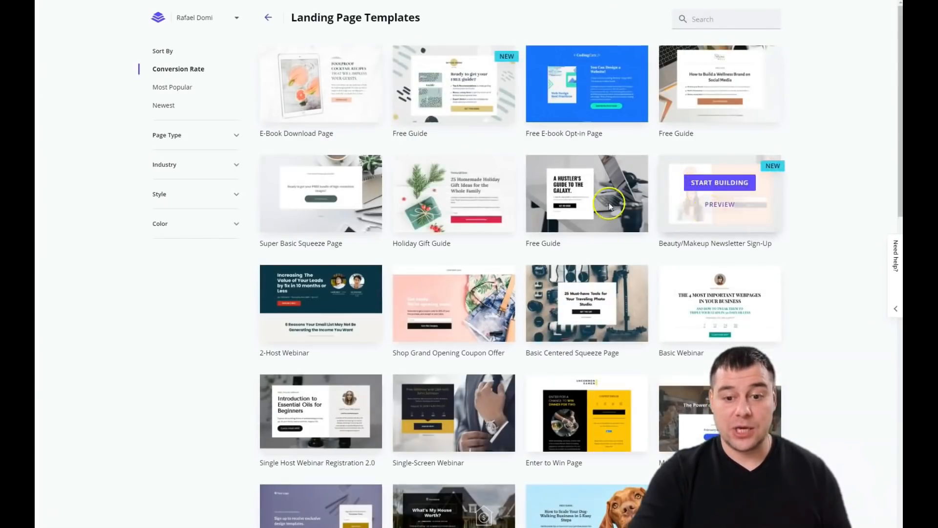
scroll(470, 204, down, 2)
scroll(470, 203, down, 10)
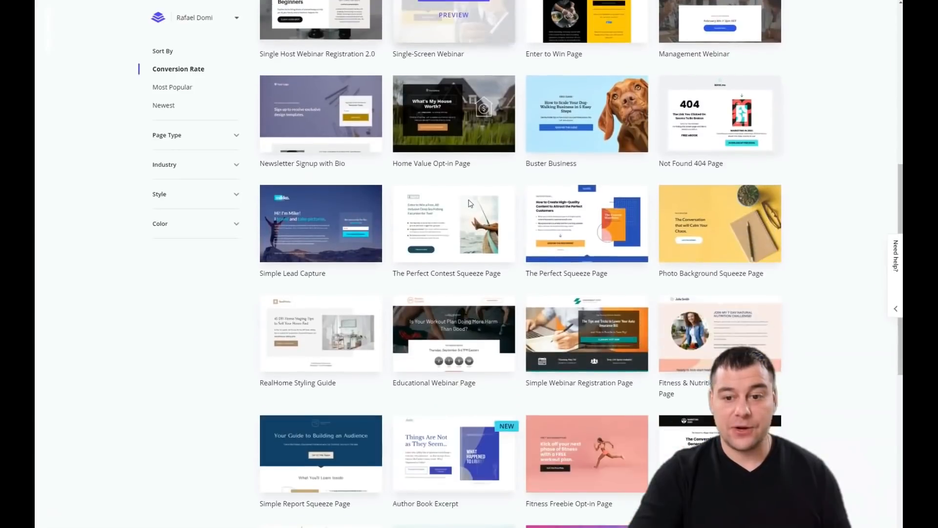
scroll(472, 193, down, 7)
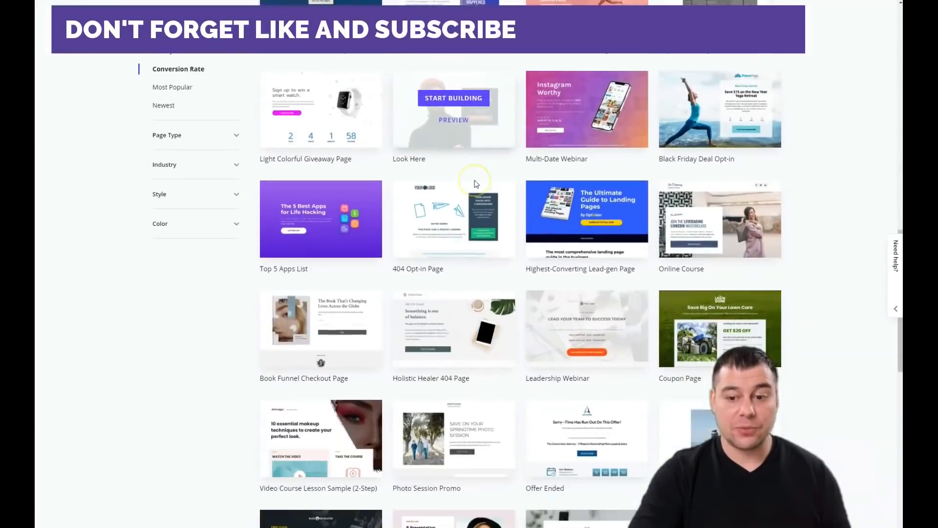
scroll(477, 184, down, 8)
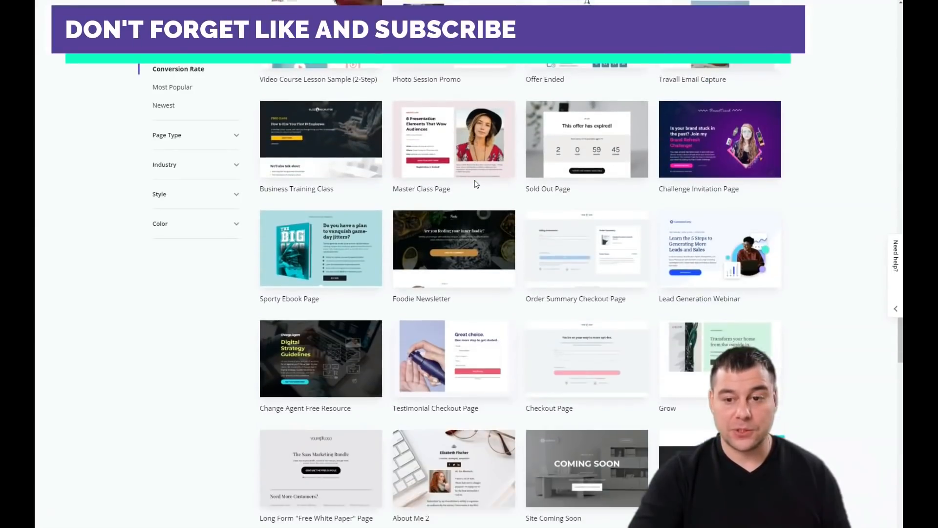
scroll(475, 185, down, 8)
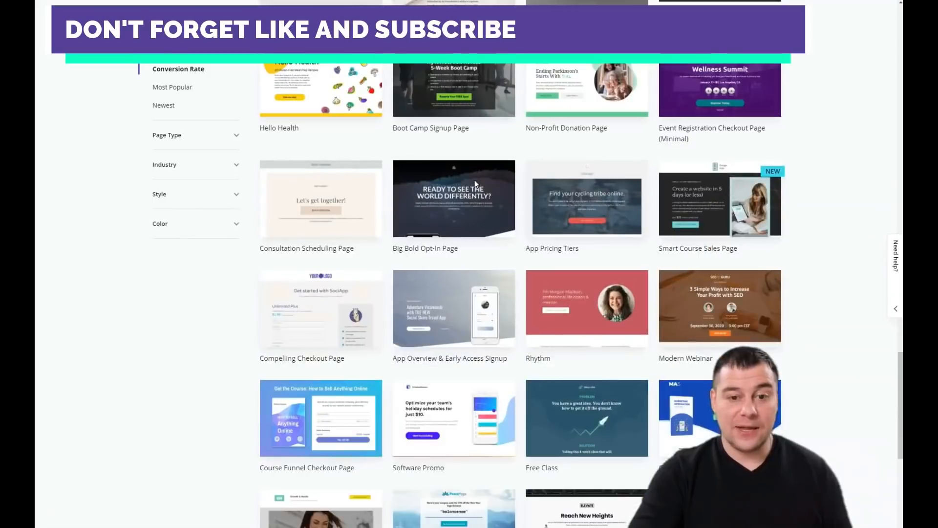
scroll(528, 181, up, 3)
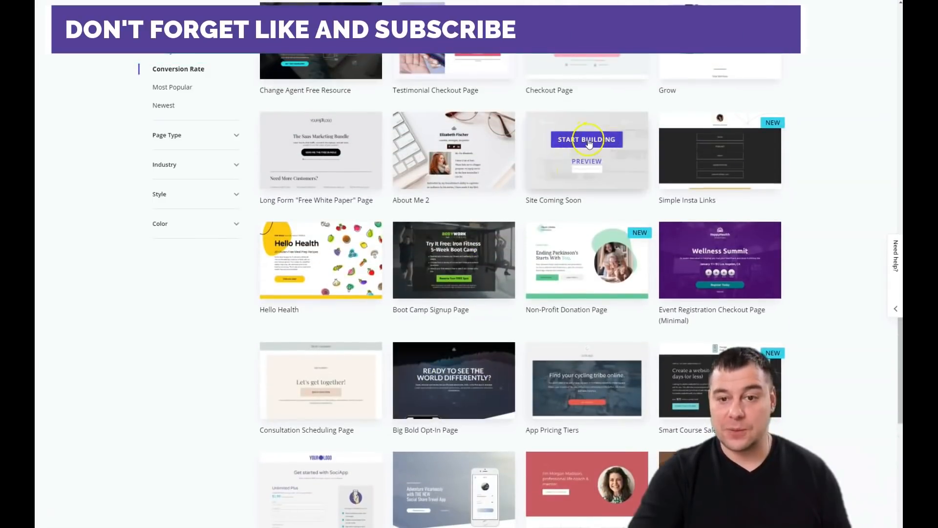
click(589, 140)
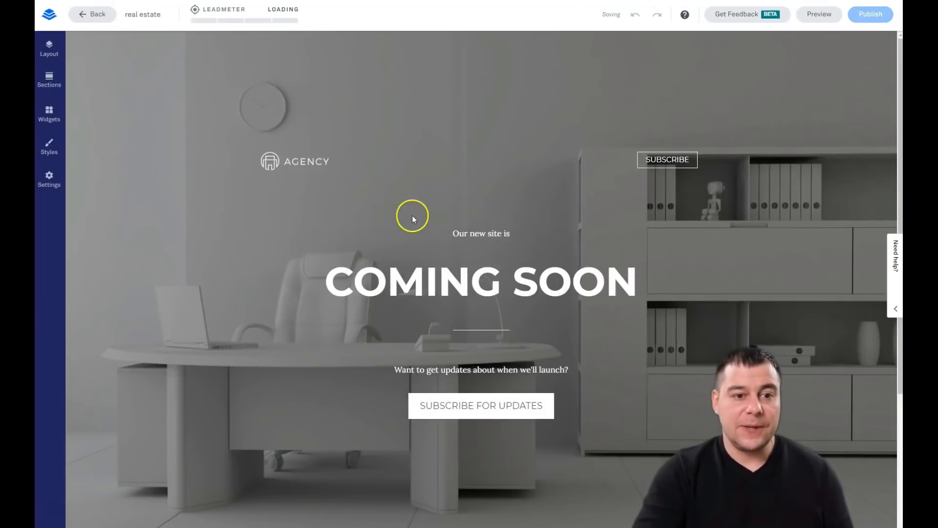
Step: Add the white About section with text beside a portrait photo on its right at the end of the page
scroll(388, 209, down, 4)
scroll(387, 206, up, 4)
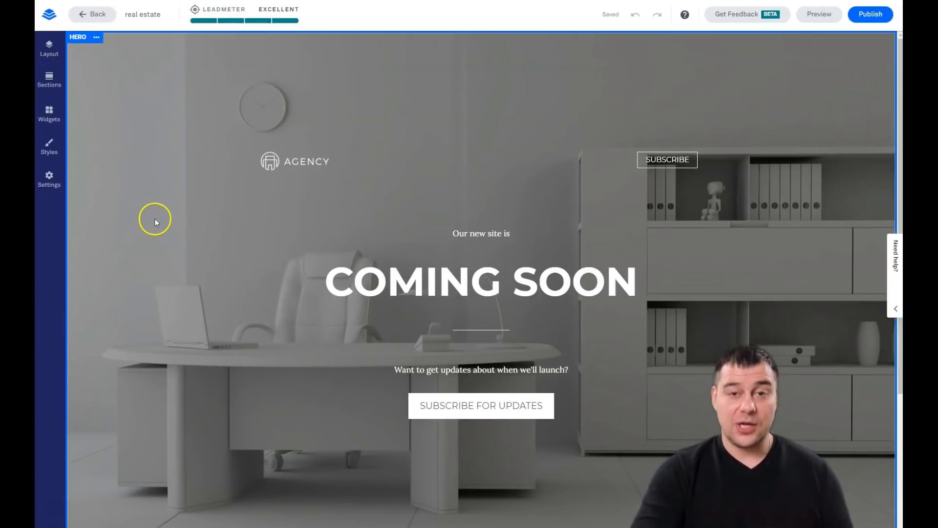
click(48, 57)
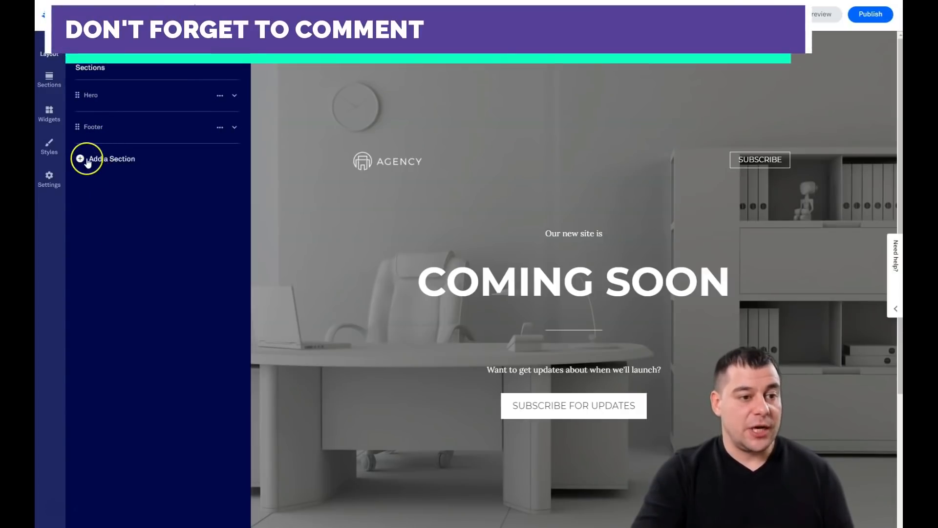
click(85, 161)
click(137, 181)
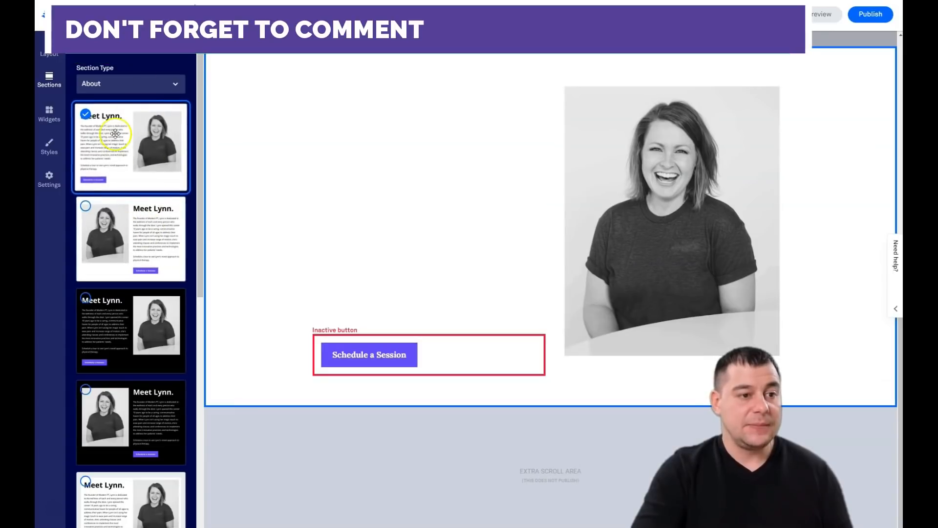
Step: Add the black Call to Action section below the About section
click(177, 88)
click(120, 124)
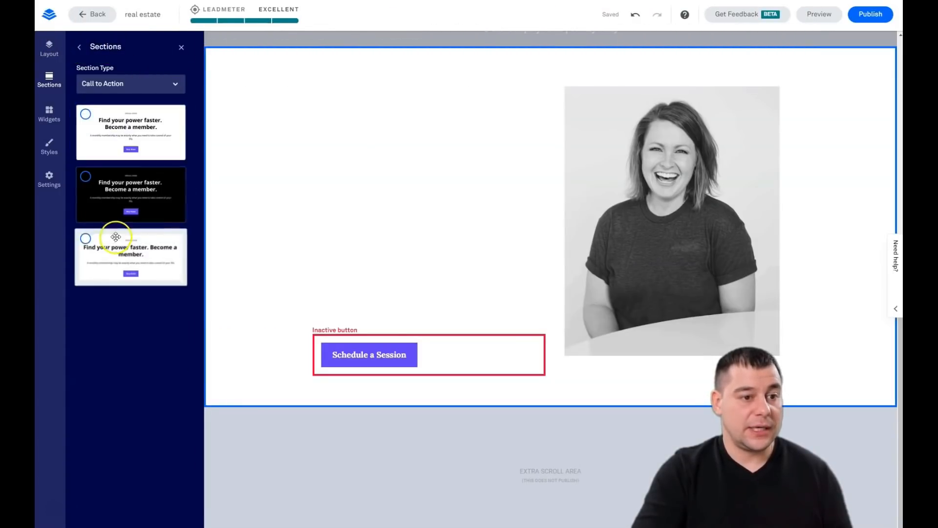
drag(181, 224, 467, 474)
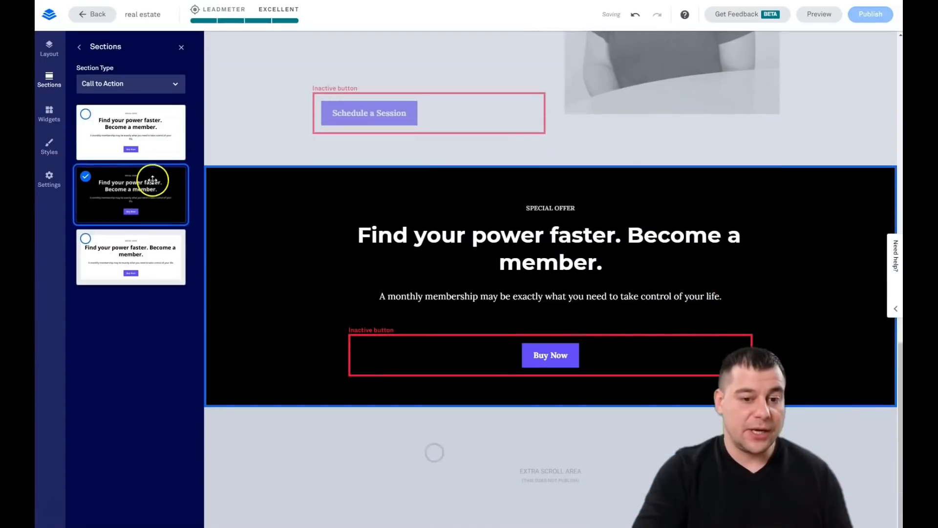
Step: Insert the white Hero section with the image on its right between the About and Call to Action sections
click(157, 82)
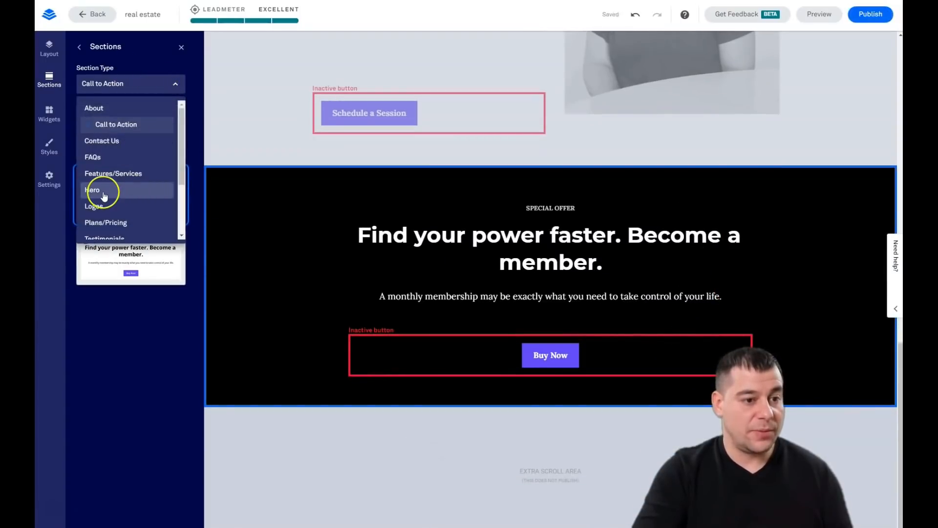
scroll(103, 195, down, 3)
click(93, 102)
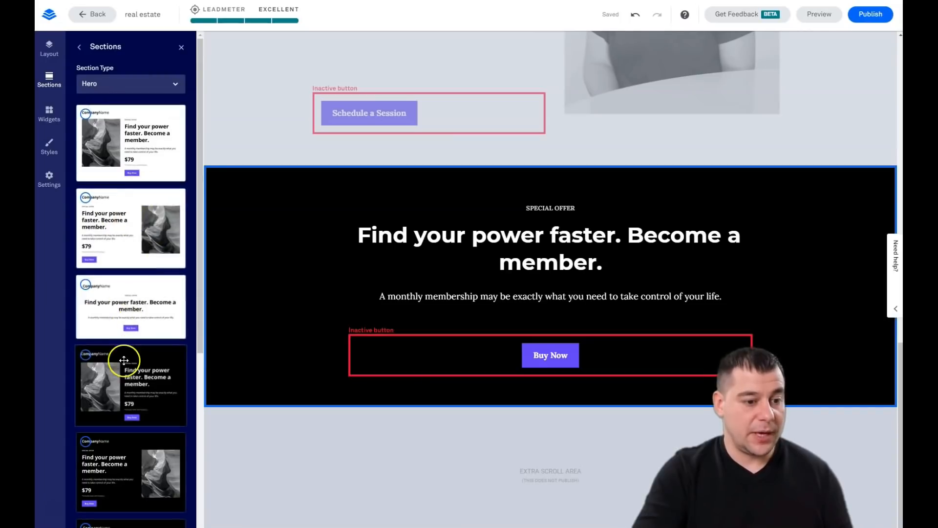
drag(109, 210, 513, 184)
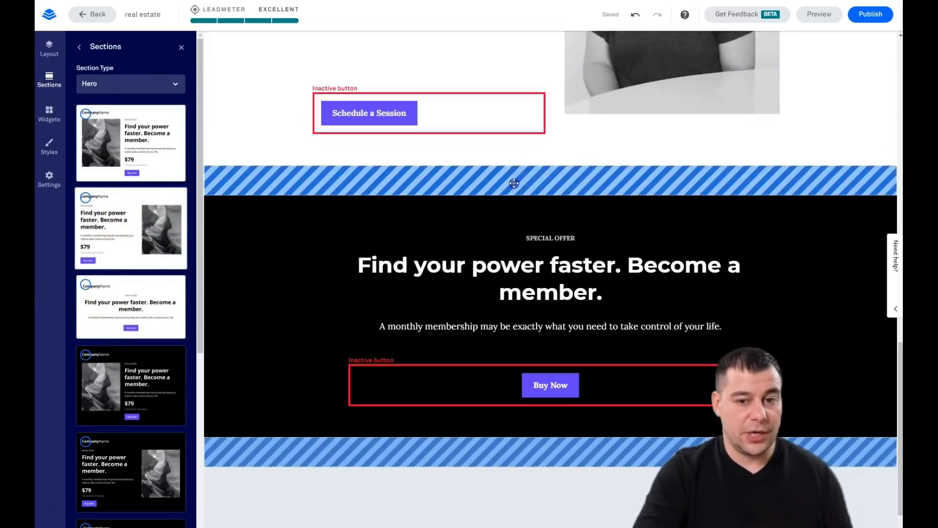
Step: Insert a blank two-column section directly above the newly added Hero section
click(176, 84)
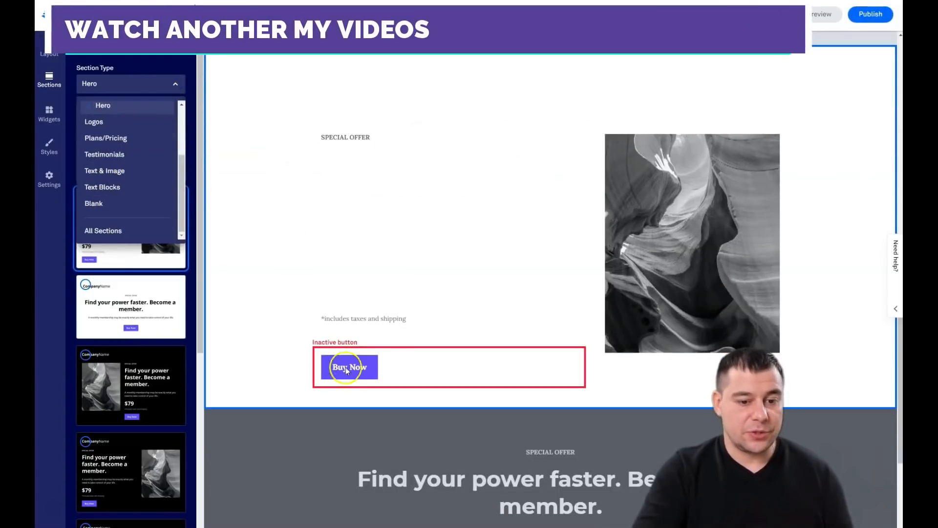
drag(99, 203, 470, 379)
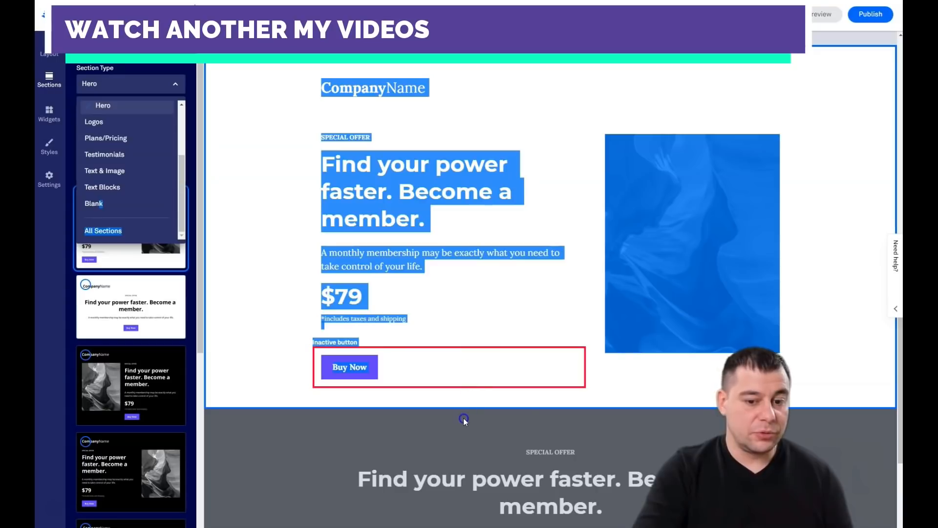
click(122, 84)
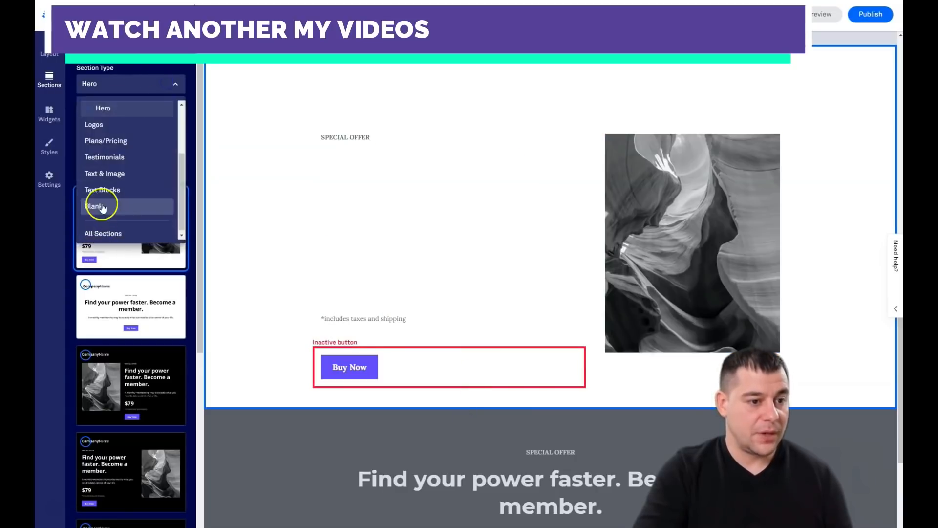
click(100, 207)
drag(88, 164, 483, 69)
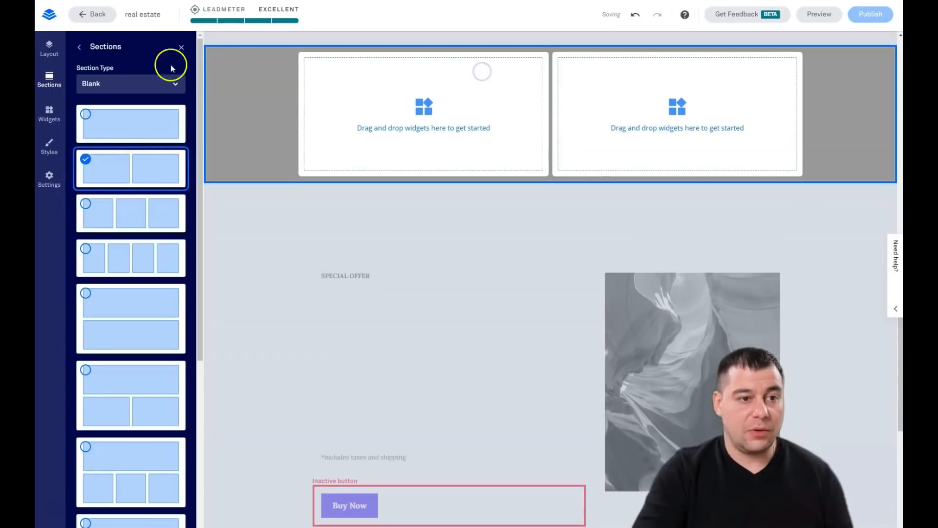
Step: Move the Footer section to the end of the page layout and inspect the components of the first Hero section
click(49, 48)
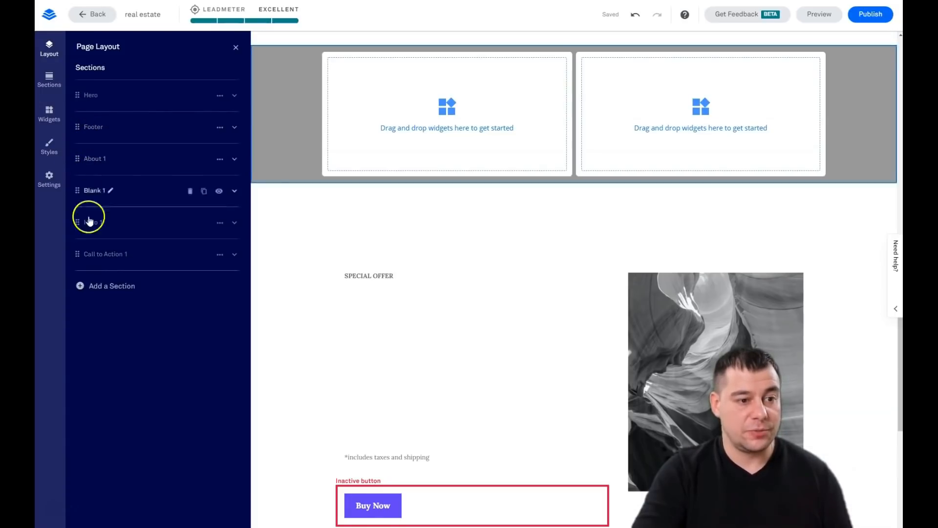
drag(77, 126, 78, 258)
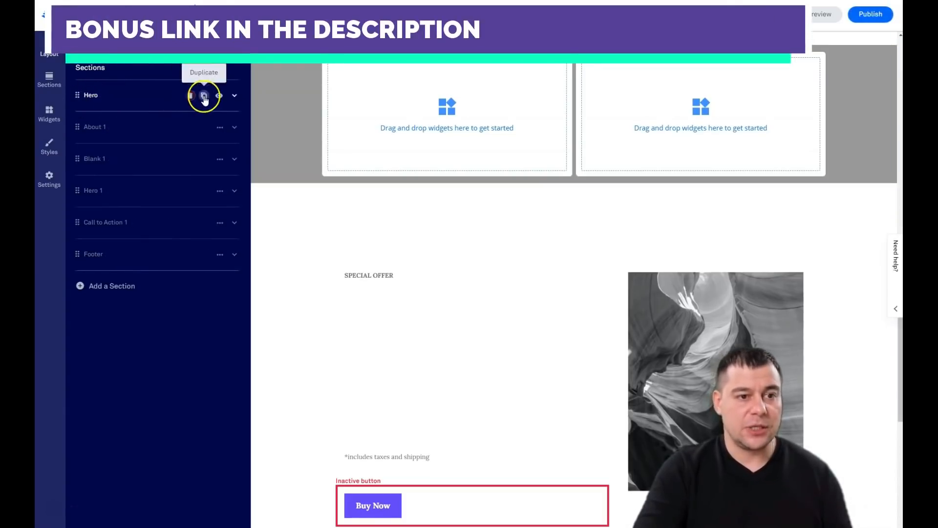
click(235, 98)
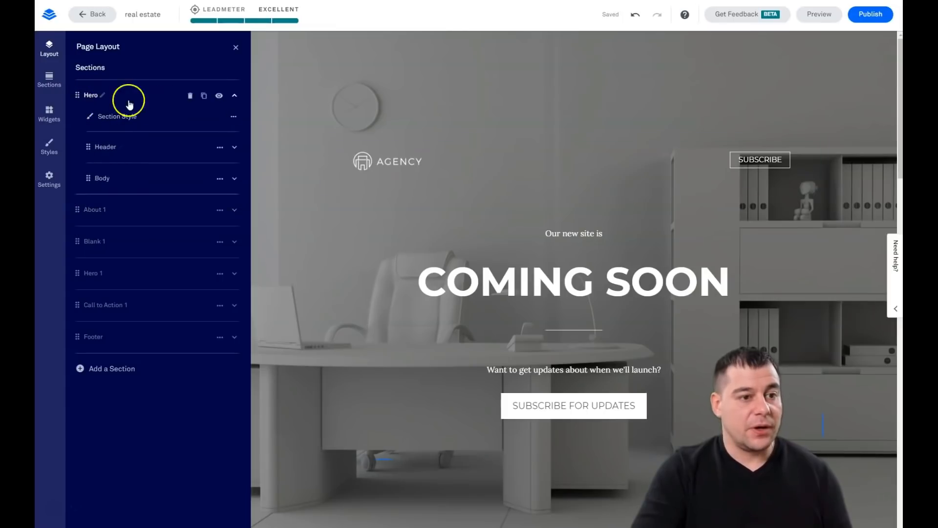
click(235, 97)
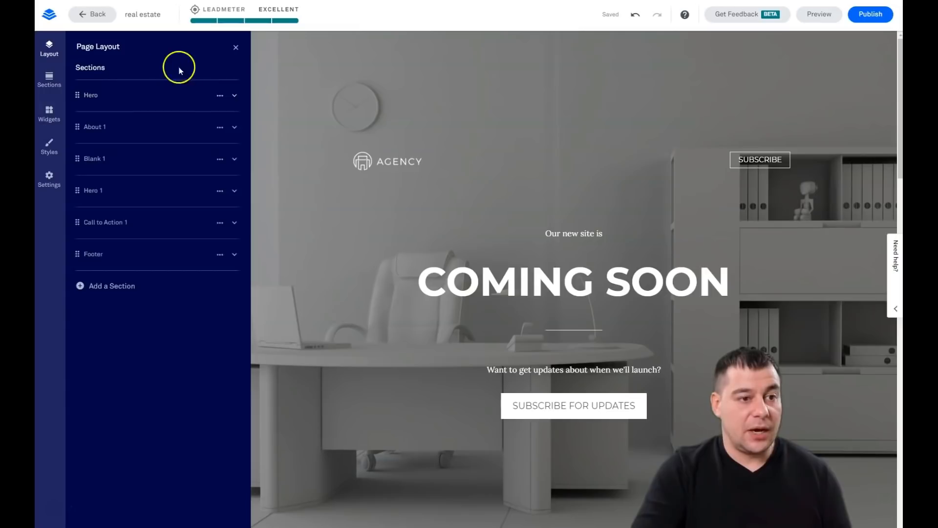
click(236, 48)
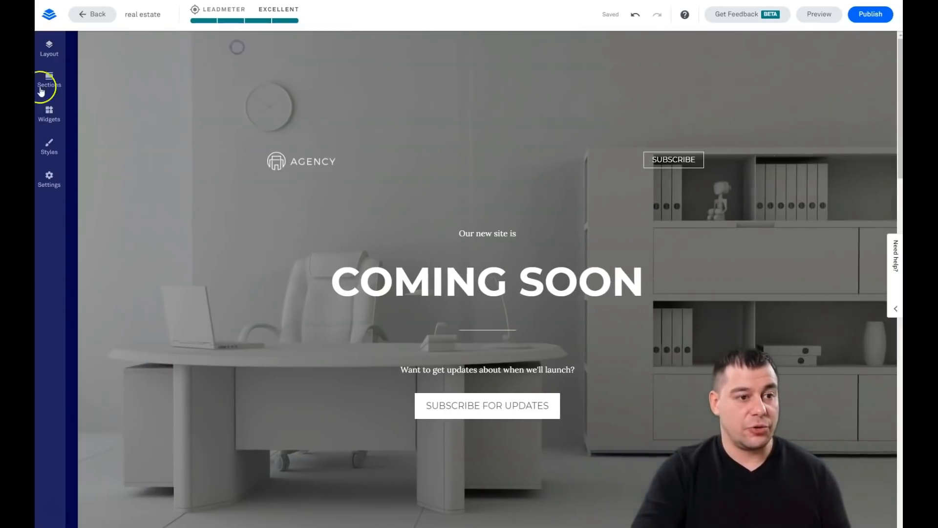
Step: Examine the available widgets and review the page's sections from the blank columns to the Hero and About areas
scroll(116, 130, down, 3)
scroll(206, 133, down, 15)
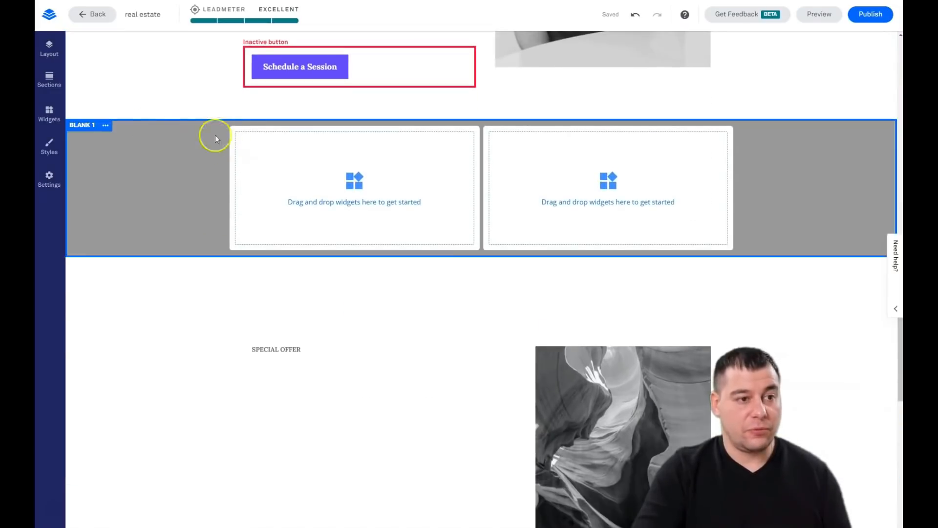
click(49, 114)
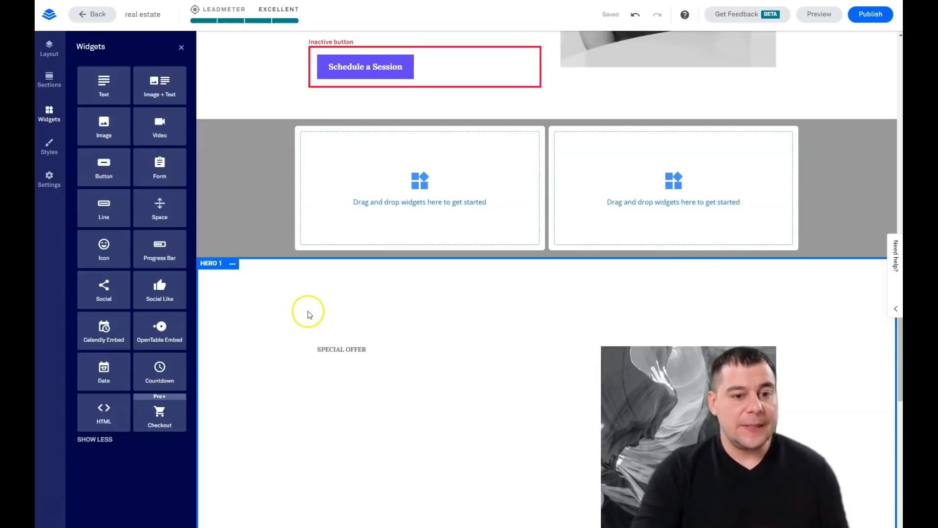
scroll(349, 283, down, 10)
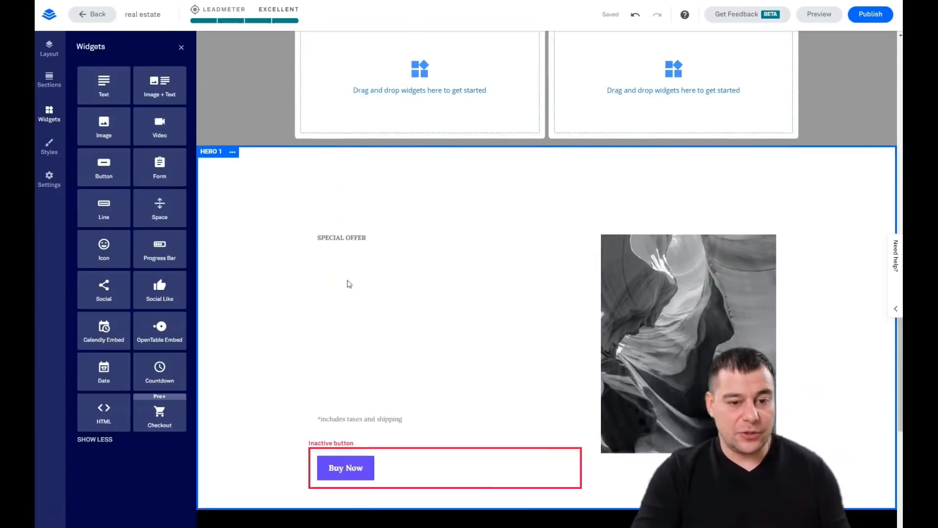
scroll(348, 280, up, 8)
scroll(348, 281, down, 2)
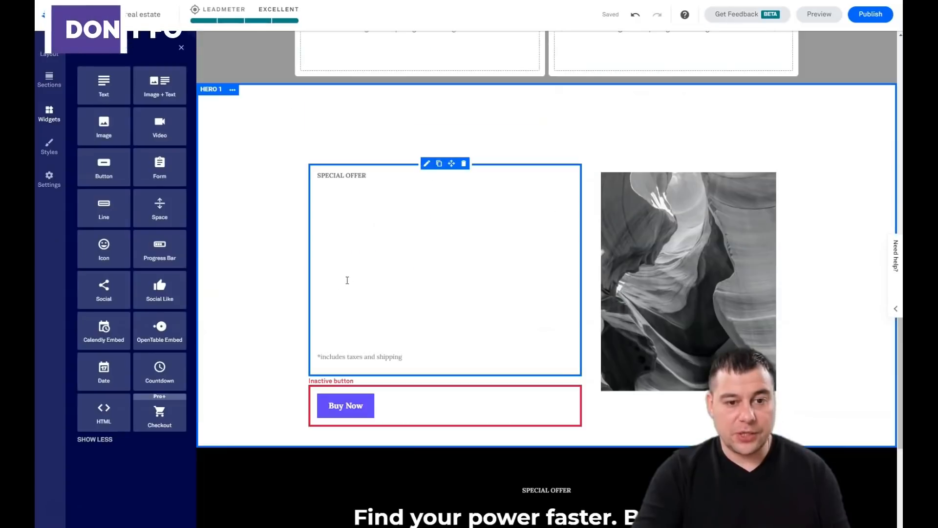
scroll(348, 282, up, 8)
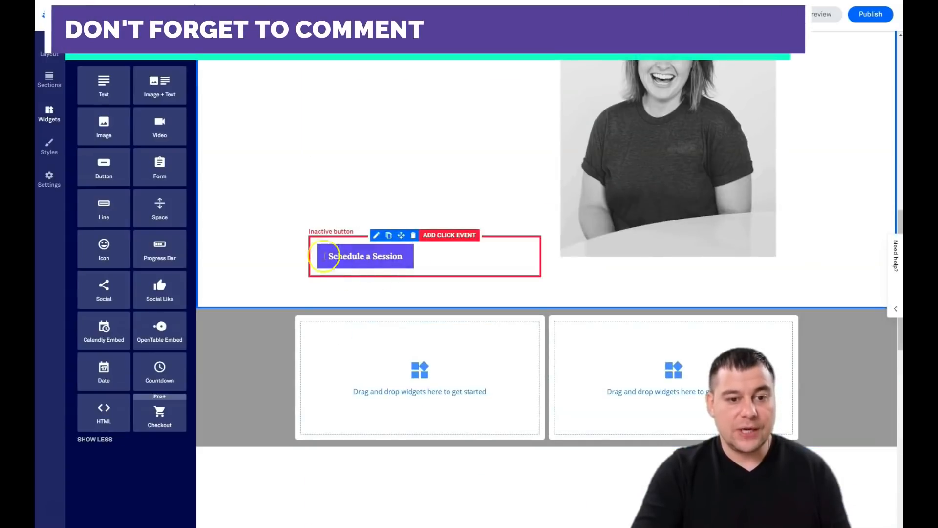
scroll(409, 240, up, 10)
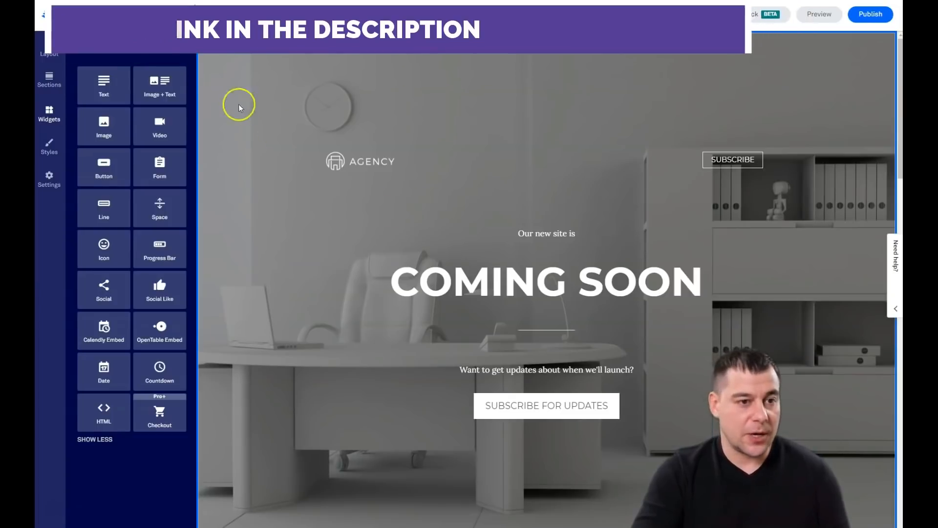
click(185, 47)
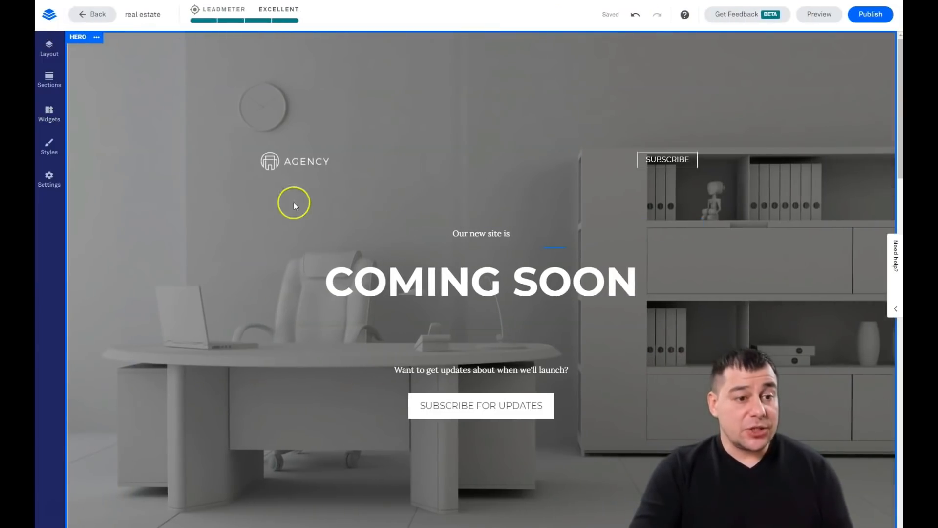
scroll(238, 183, down, 15)
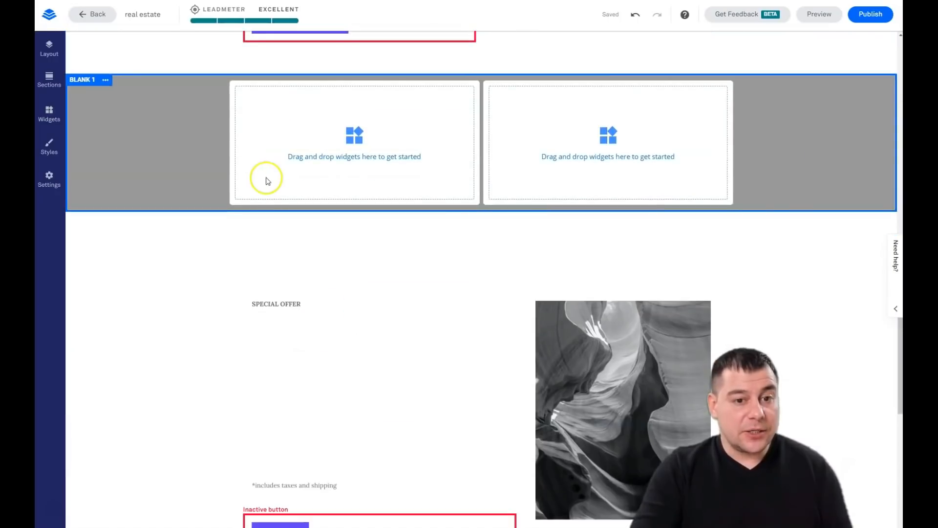
Step: Place a Video widget in the blank section's left column and an Image + Text widget in its right column
click(49, 114)
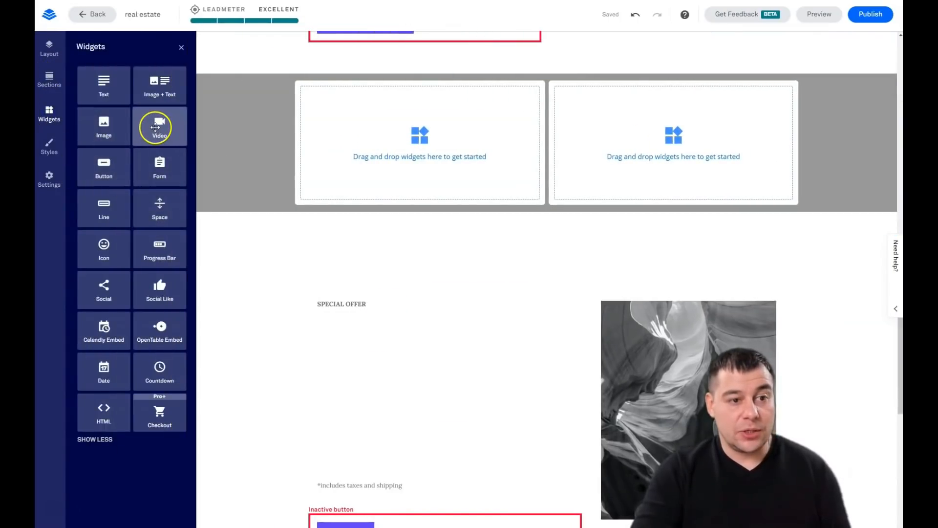
drag(155, 127, 396, 164)
drag(155, 87, 678, 179)
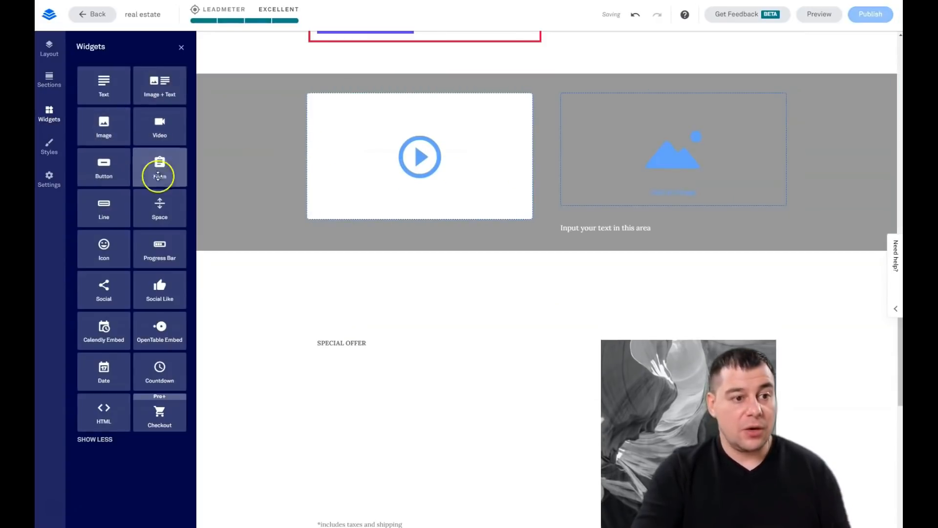
Step: Add a Button widget below the video placeholder and a Form widget below the image and text
drag(103, 170, 461, 266)
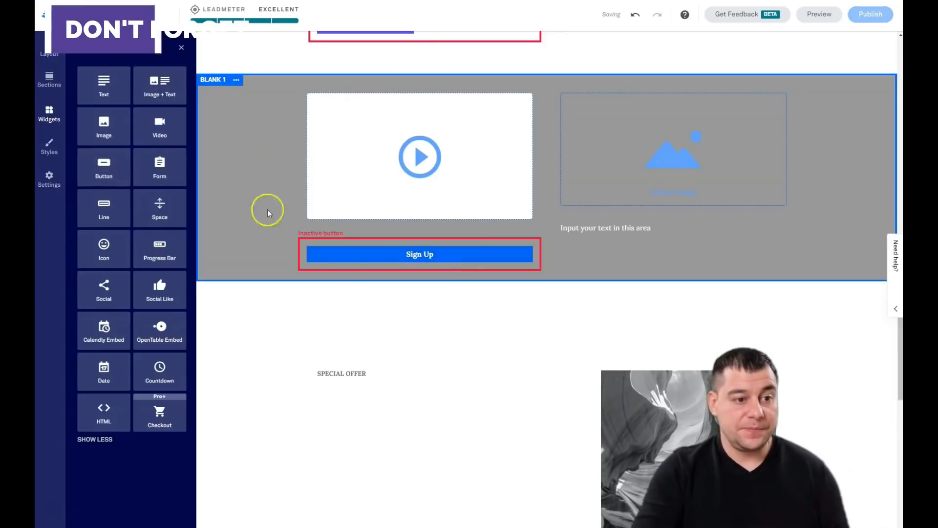
drag(160, 168, 686, 262)
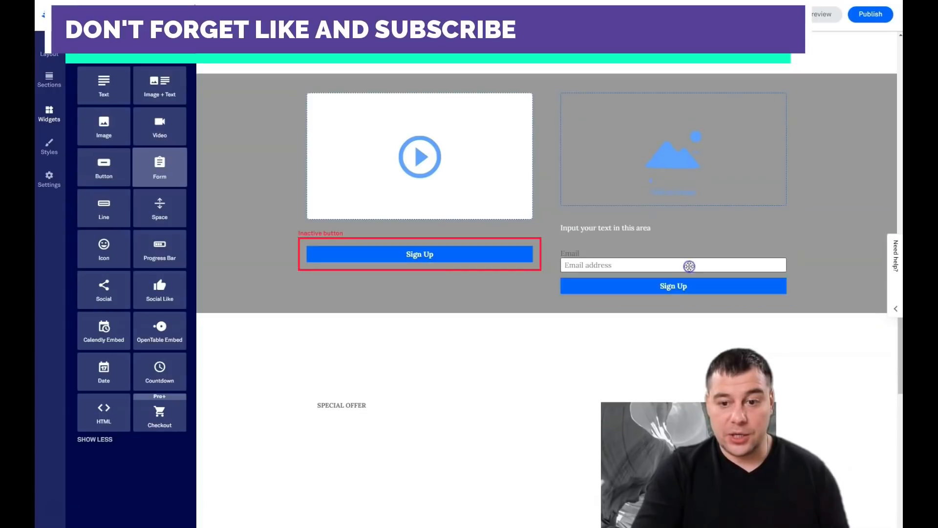
click(416, 269)
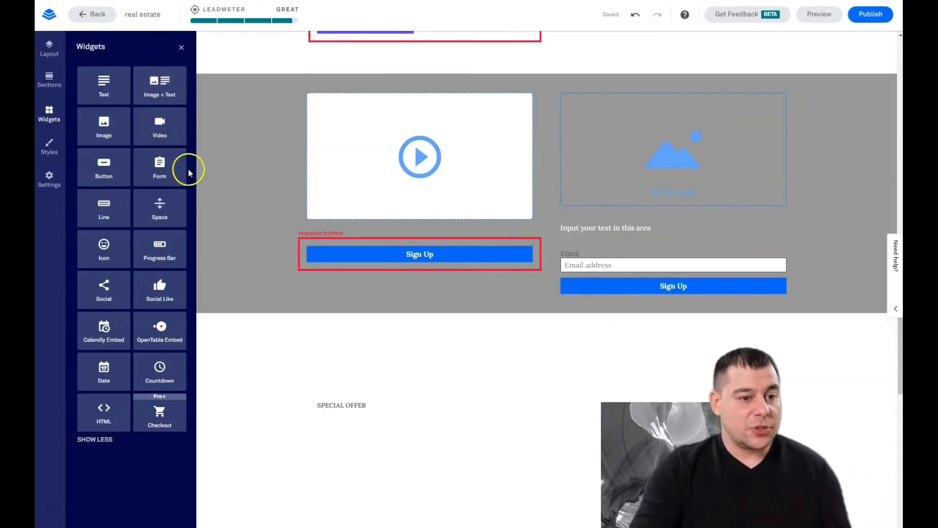
click(181, 47)
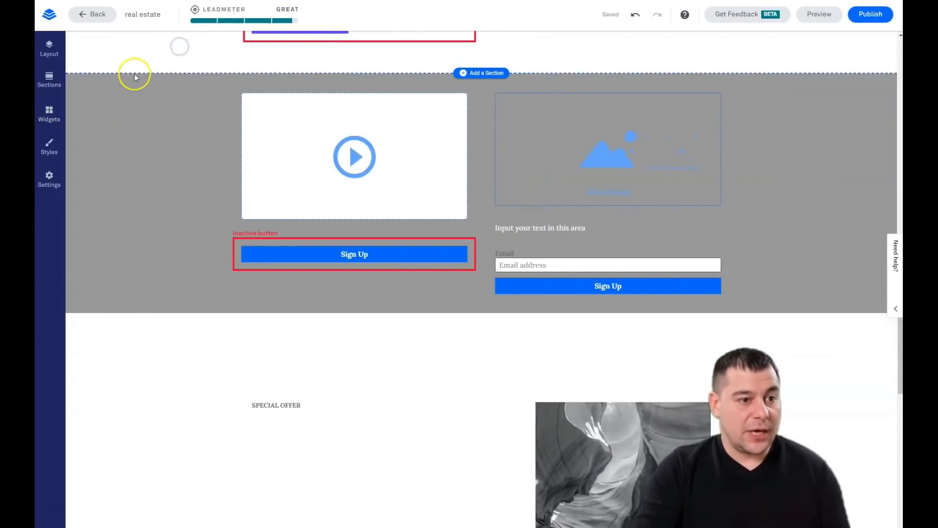
scroll(308, 170, up, 10)
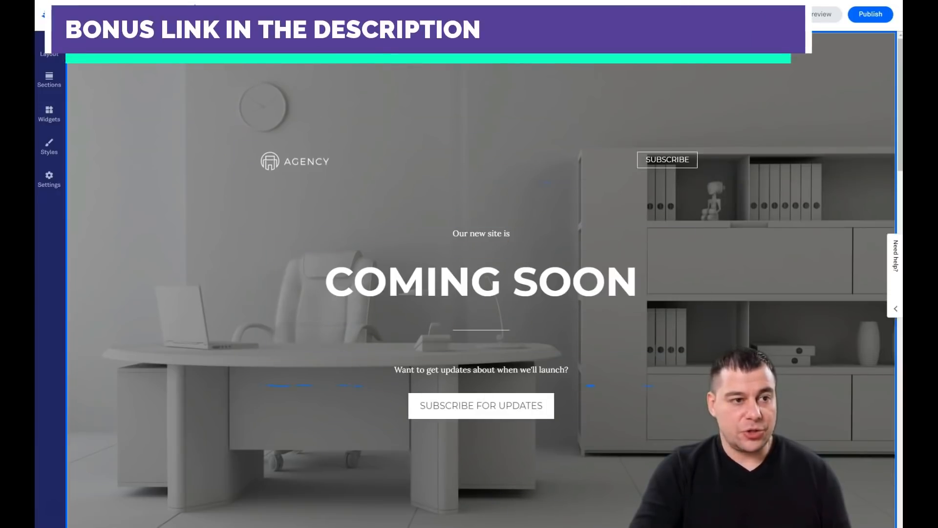
scroll(196, 131, down, 4)
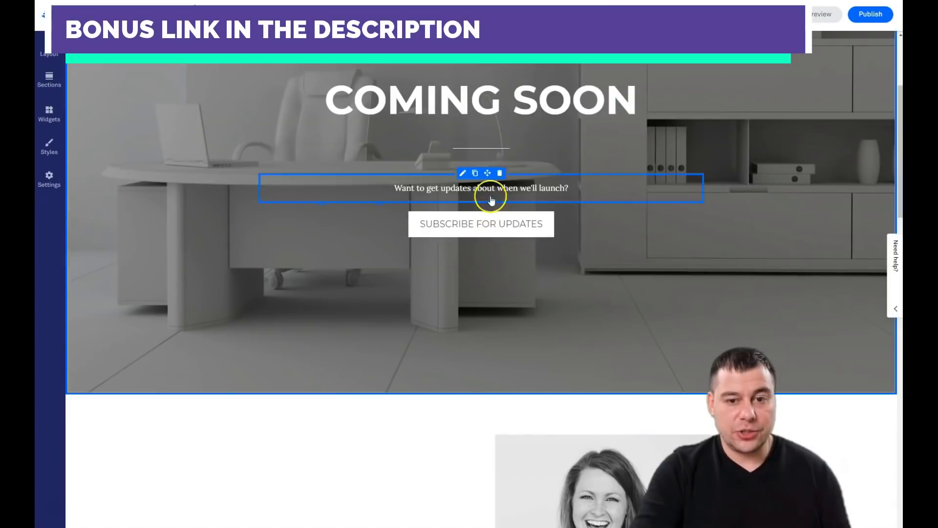
scroll(491, 135, up, 1)
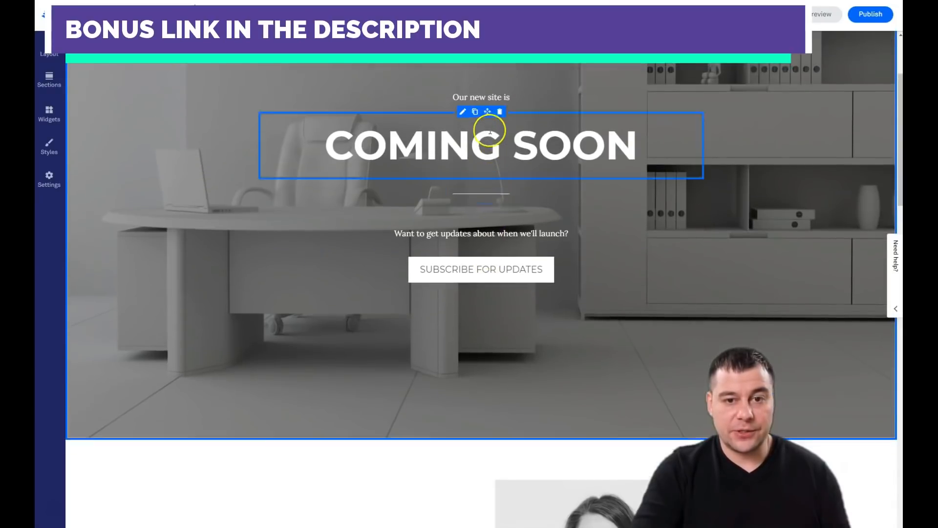
scroll(490, 132, up, 3)
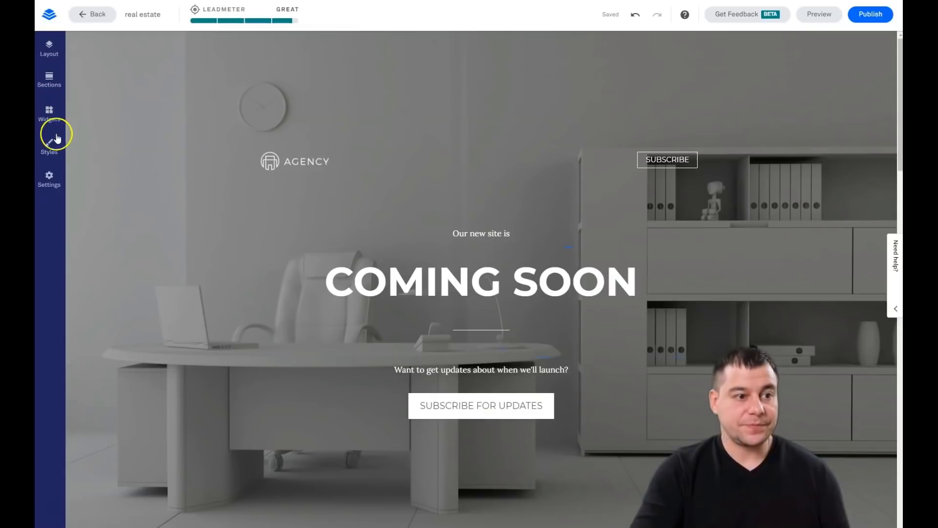
Step: Set both the headline font and the text font in the page styles to Archivo Narrow
click(50, 147)
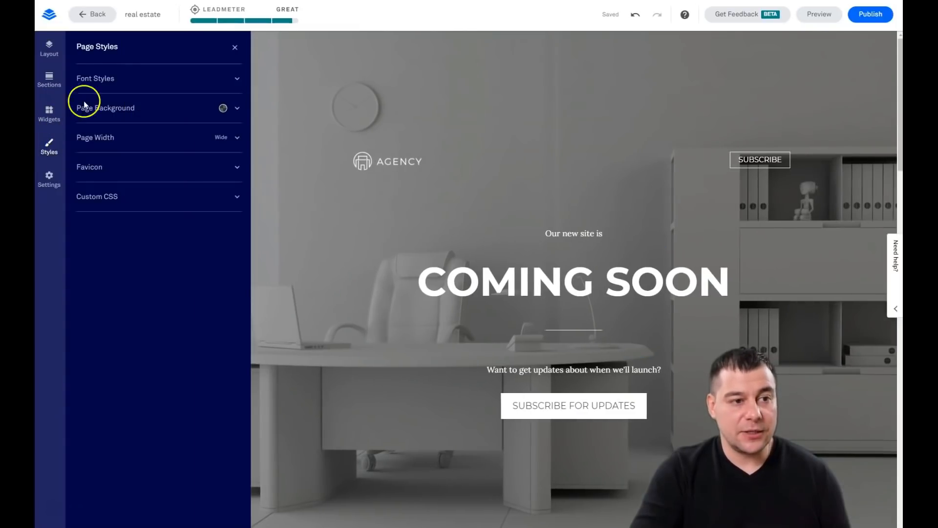
click(237, 82)
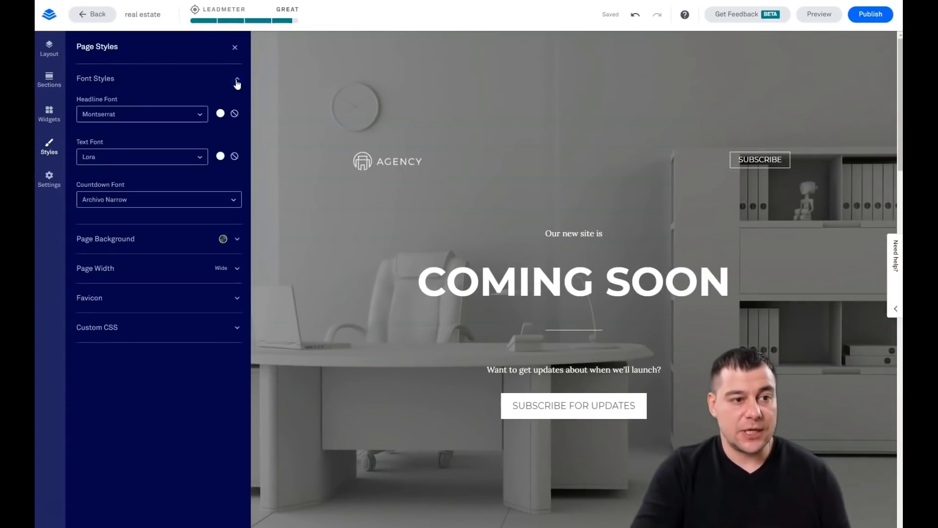
click(199, 114)
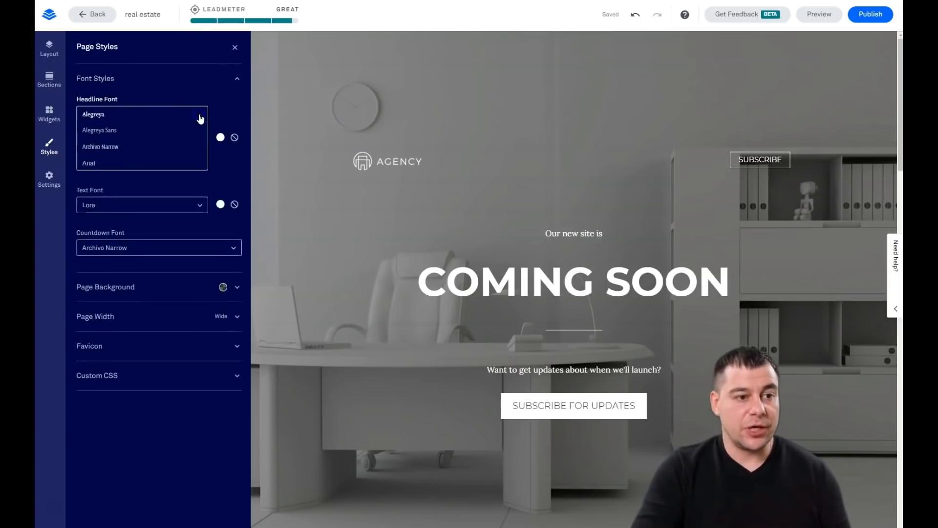
click(98, 131)
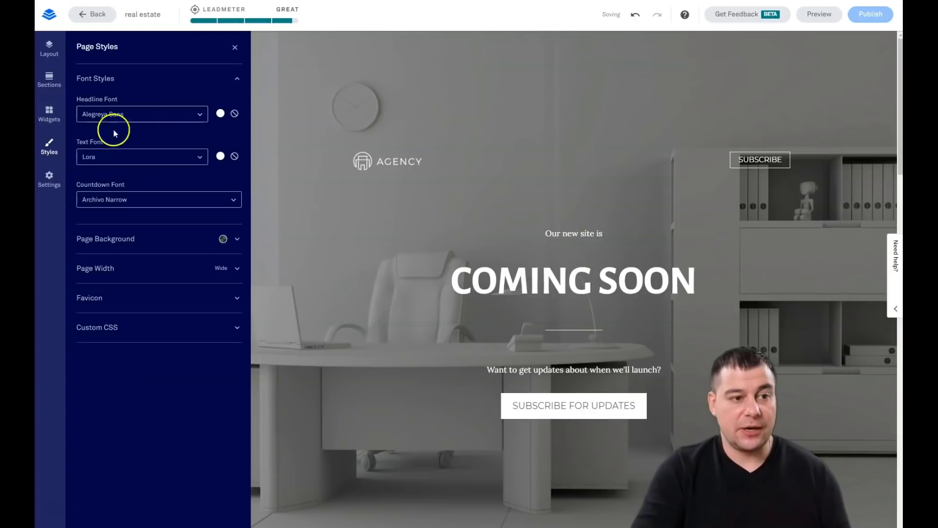
click(198, 117)
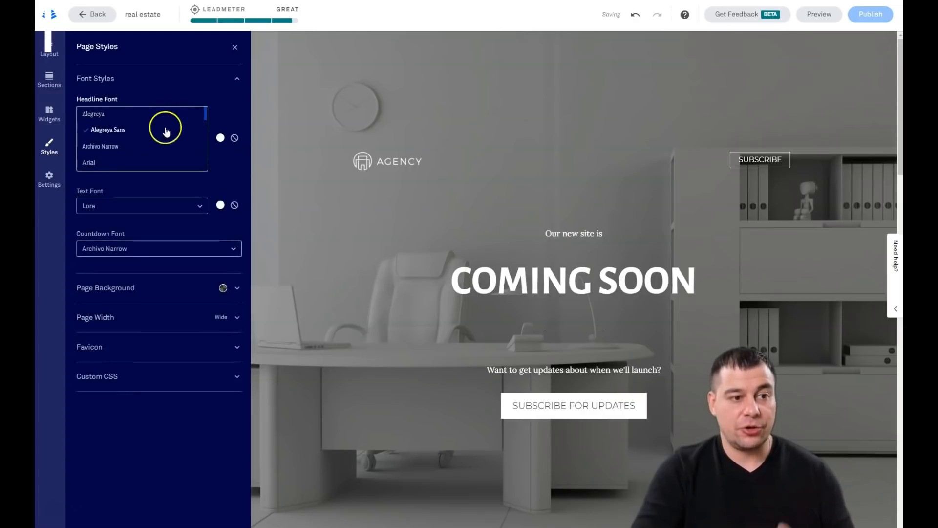
click(113, 147)
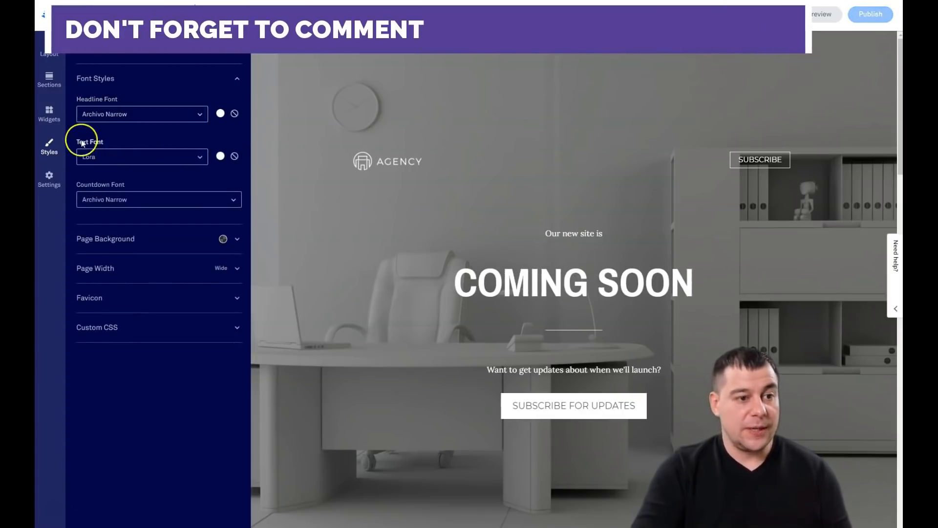
click(207, 159)
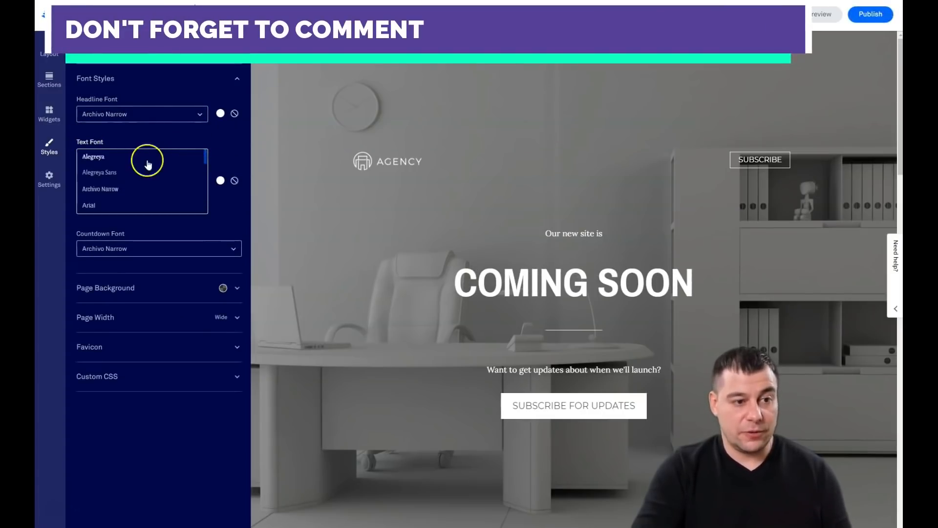
click(104, 191)
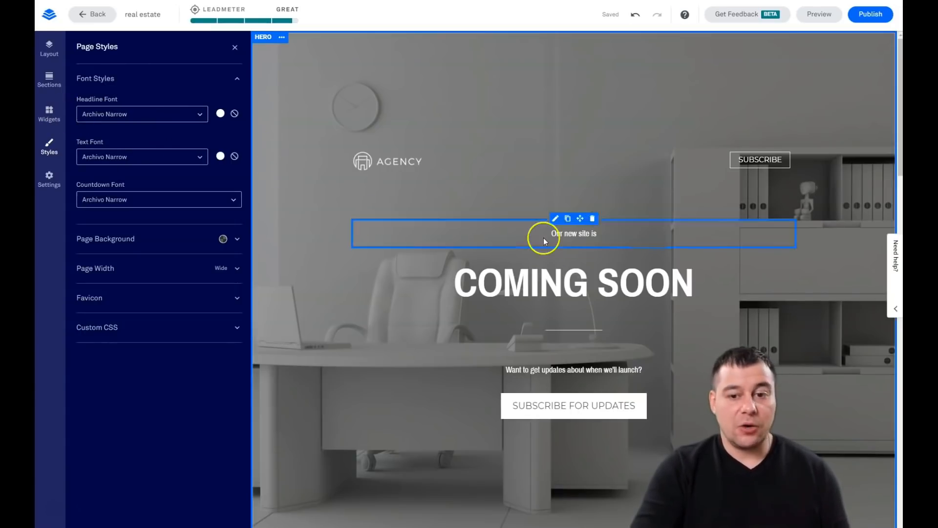
Step: Insert the word "WERY" between "COMING" and "SOON" in the Hero headline
double_click(560, 278)
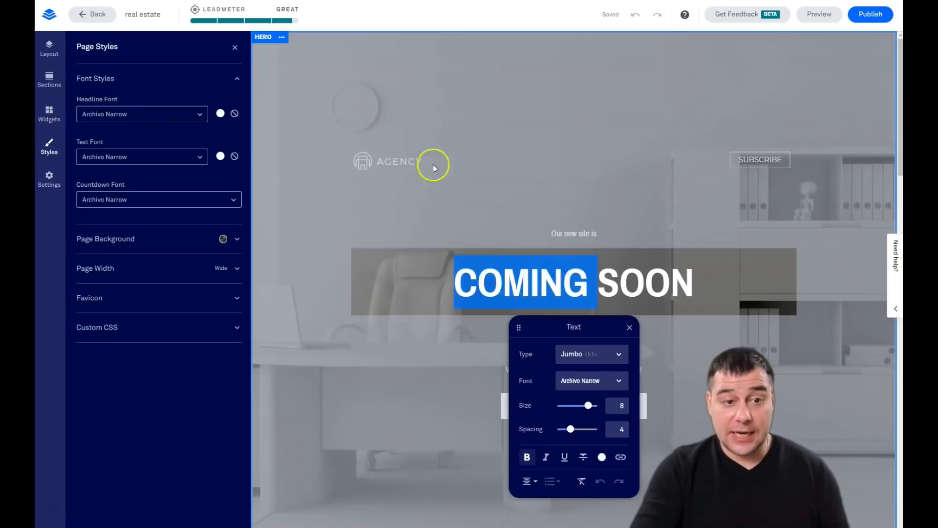
click(232, 47)
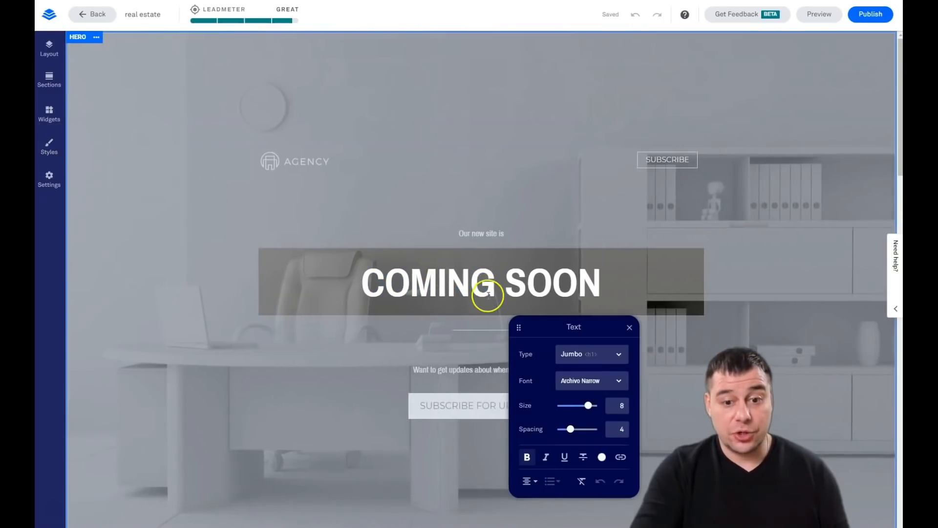
double_click(488, 294)
drag(618, 283, 373, 272)
click(503, 283)
text(wery)
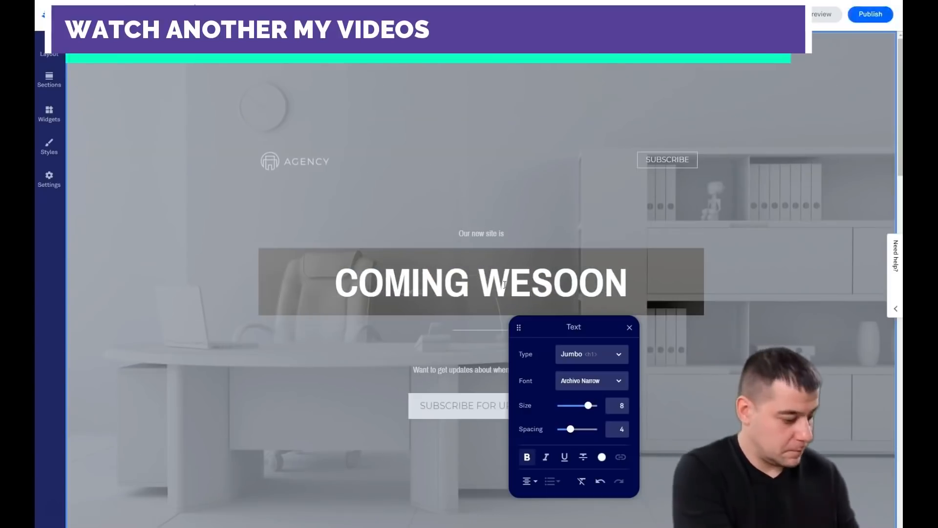
click(506, 194)
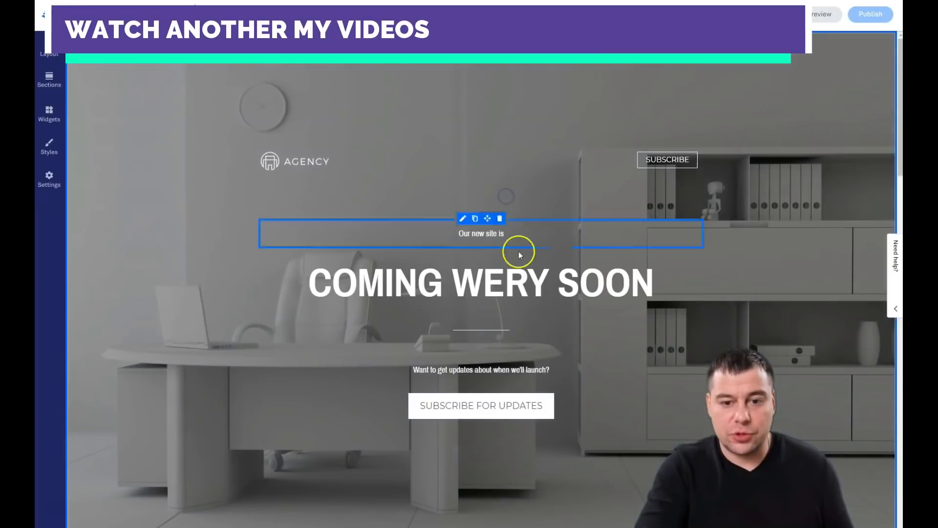
scroll(497, 271, down, 2)
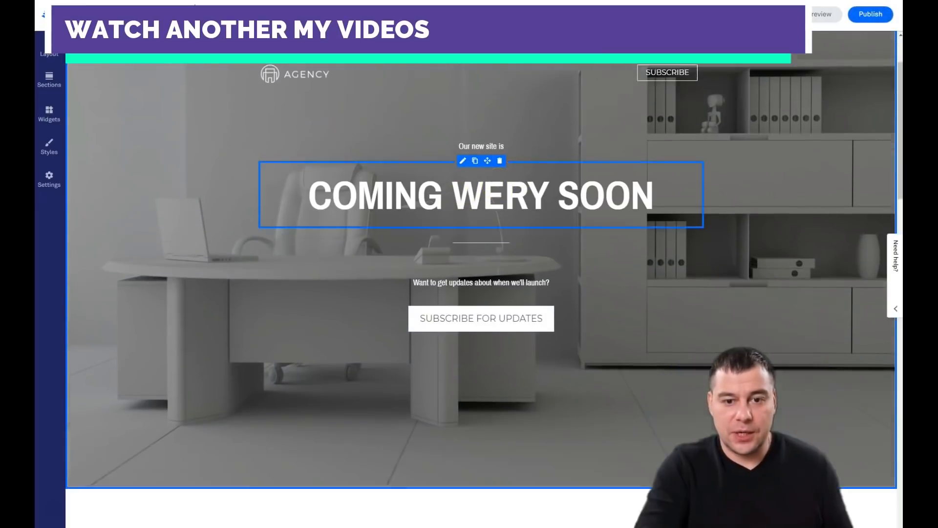
scroll(499, 273, up, 1)
click(499, 272)
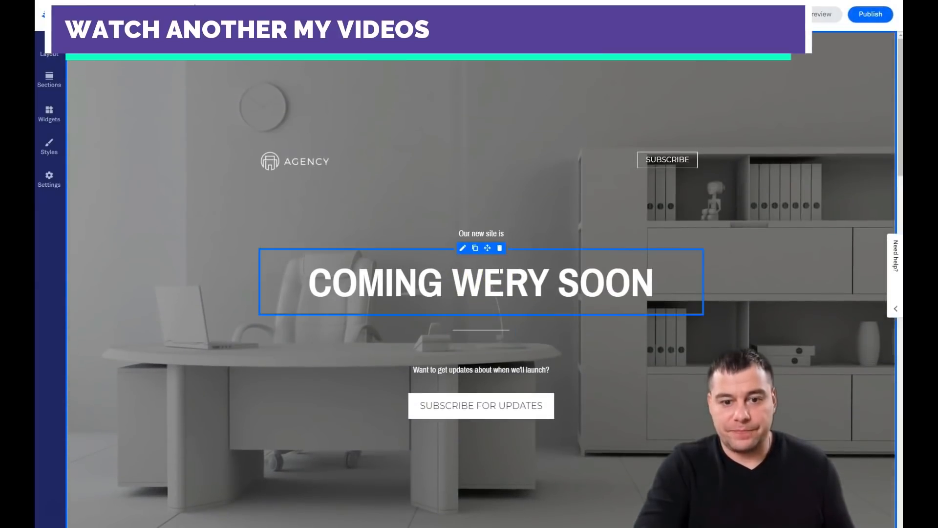
scroll(497, 269, down, 8)
scroll(497, 272, up, 10)
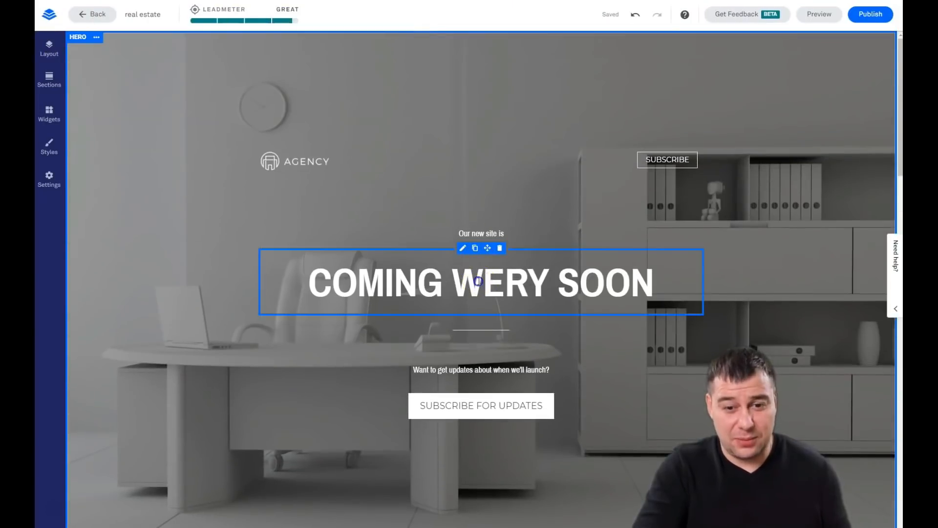
Step: Format the whole Hero headline as Jumbo text with size 5, spacing 5 and black color
double_click(479, 282)
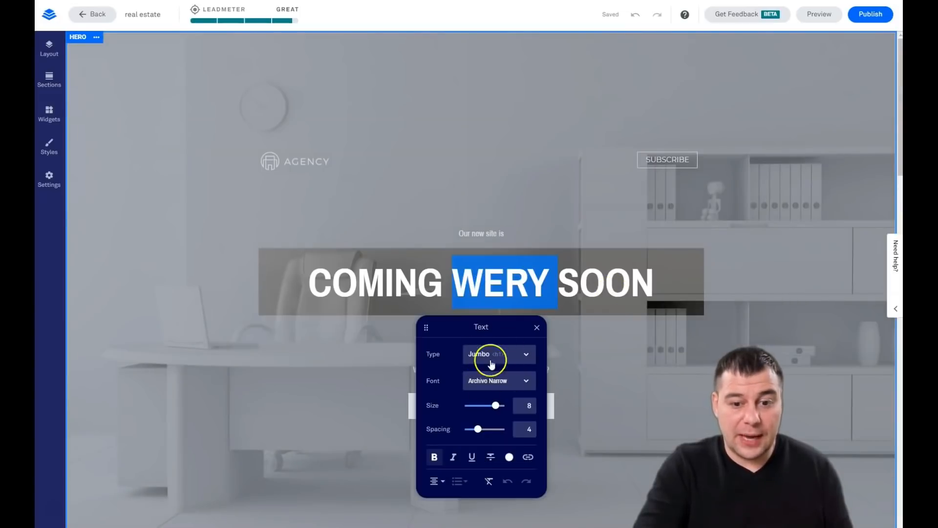
click(526, 357)
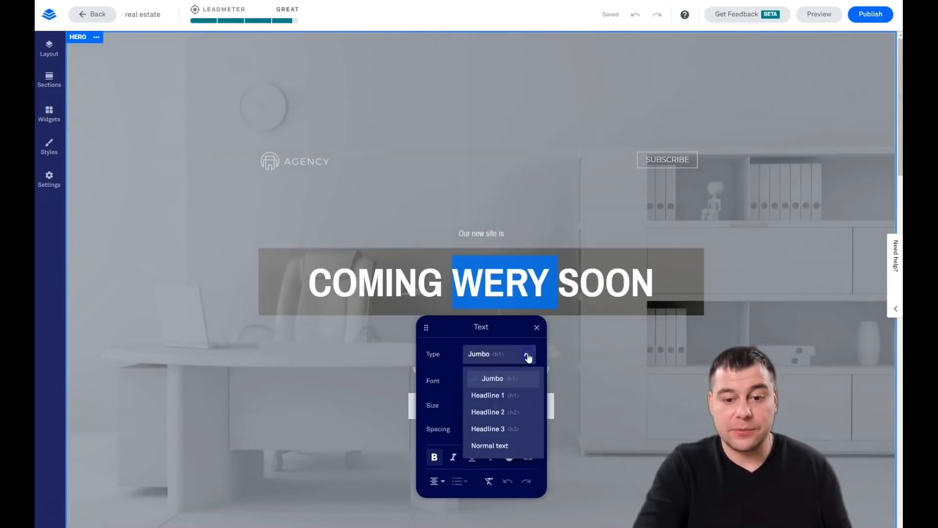
click(504, 381)
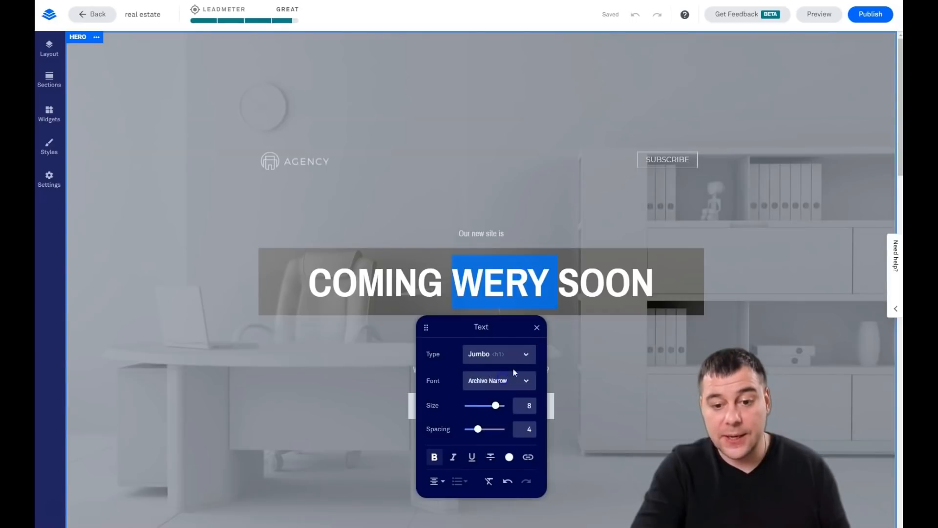
mouse_move(497, 411)
mouse_down()
mouse_move(482, 407)
mouse_move(496, 403)
mouse_up()
drag(673, 299, 308, 284)
drag(496, 405, 483, 430)
click(509, 457)
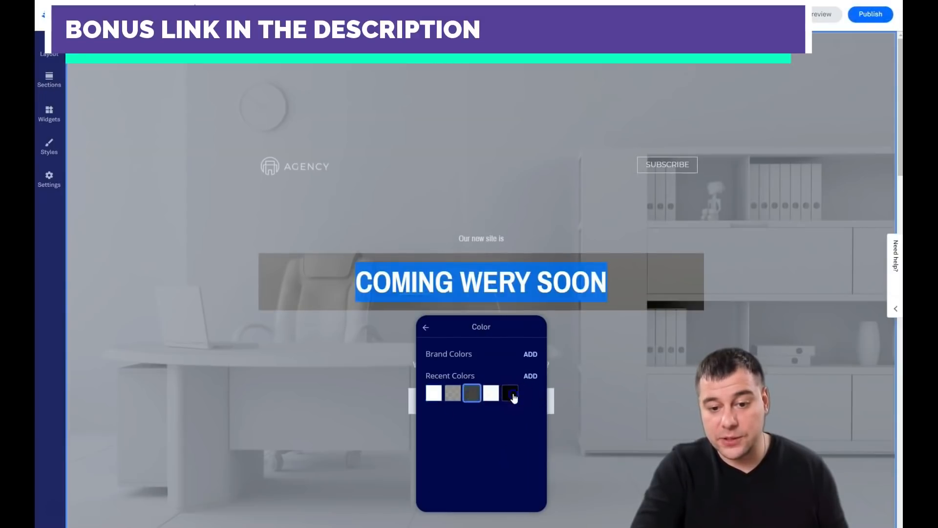
click(634, 409)
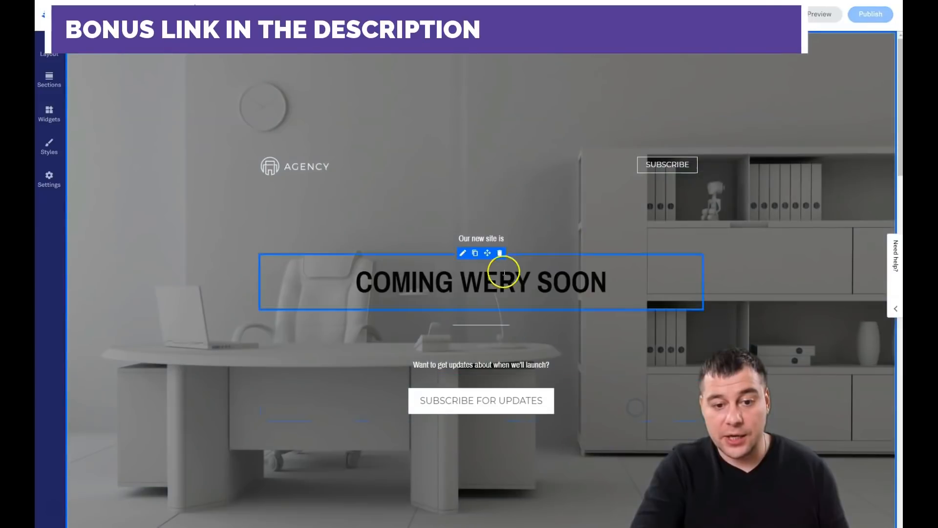
Step: Correct "WERY" to "VERY" in the Hero headline and make the replaced letter V bold
double_click(513, 282)
drag(641, 275, 355, 282)
click(482, 287)
key(BackSpace)
text(V)
drag(481, 286, 464, 285)
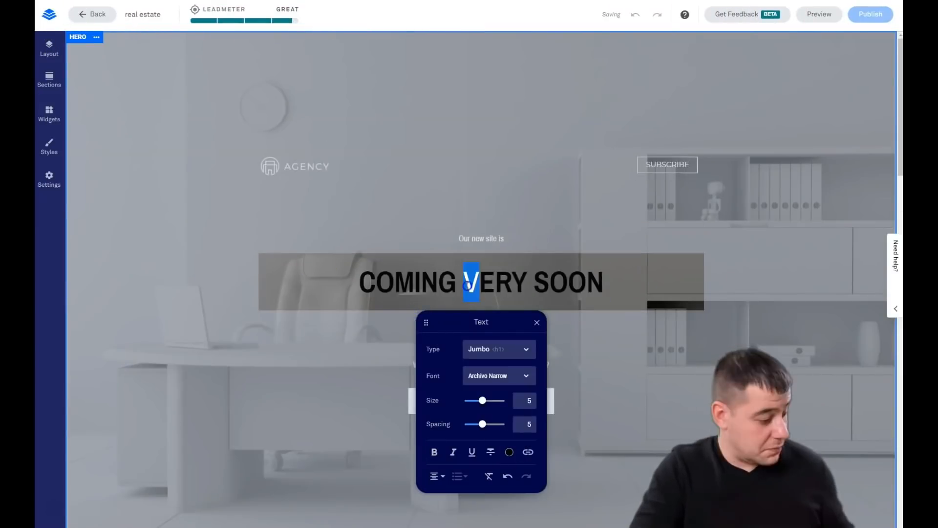
click(435, 452)
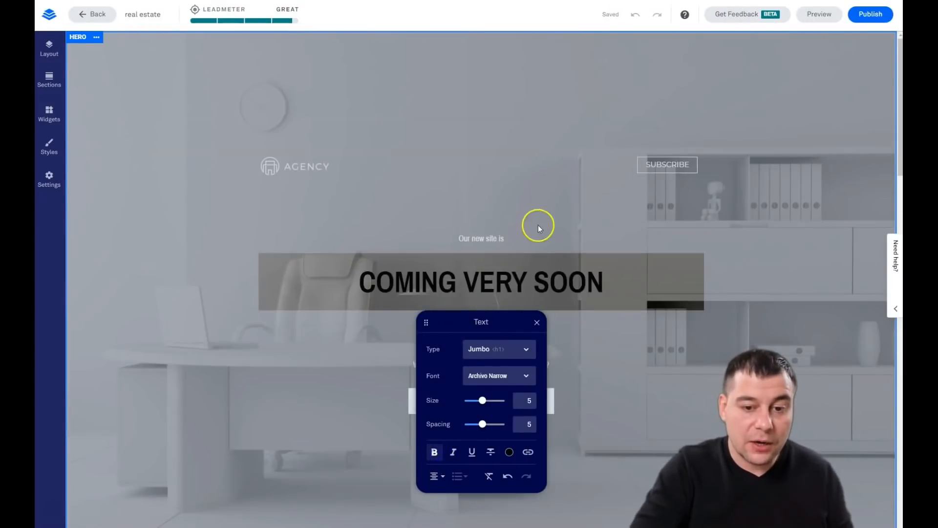
click(549, 233)
Step: Recolor the entire "COMING VERY SOON" headline white
scroll(562, 283, down, 2)
drag(628, 184, 339, 195)
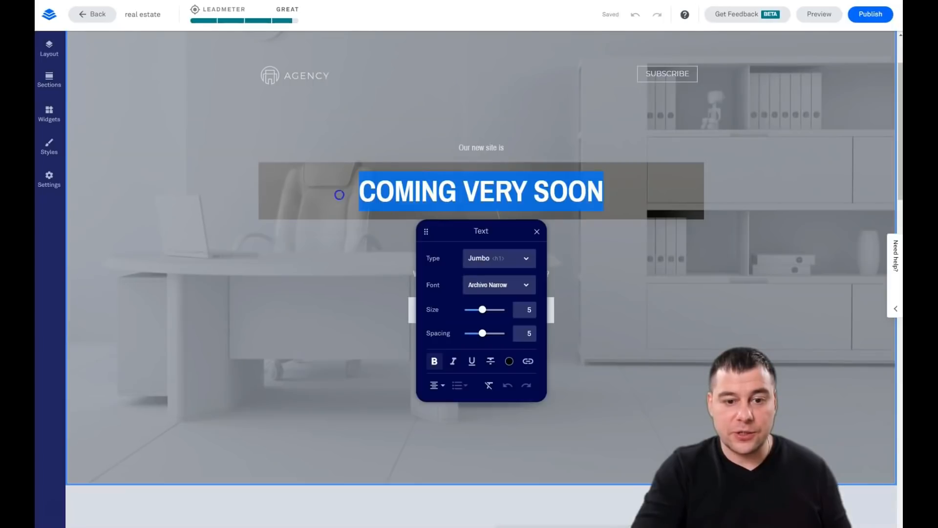
click(509, 362)
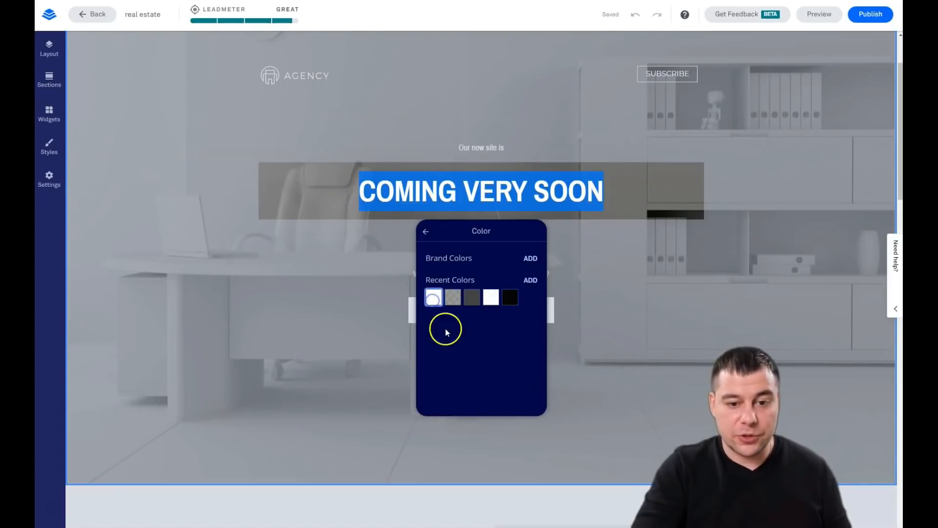
click(393, 315)
click(452, 213)
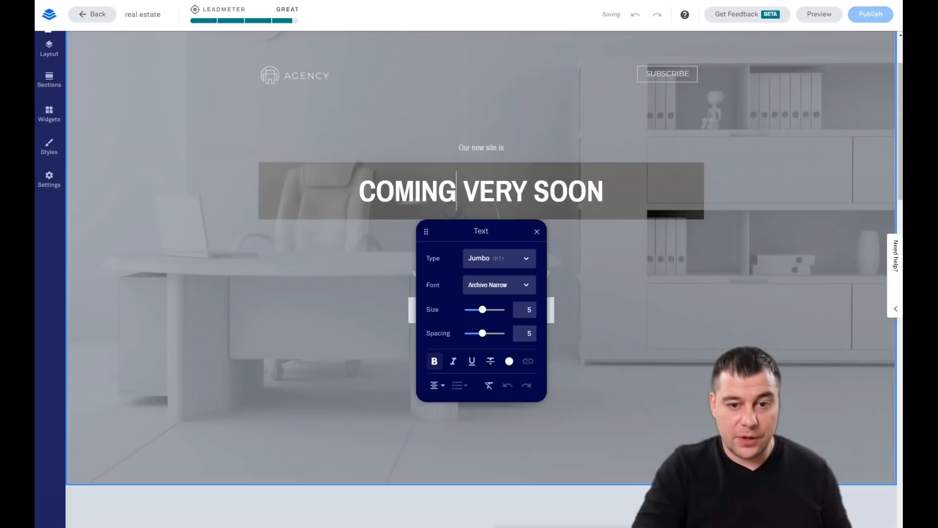
Step: Italicize the whole "COMING VERY SOON" headline and align it left
drag(608, 192, 334, 180)
click(453, 361)
click(434, 385)
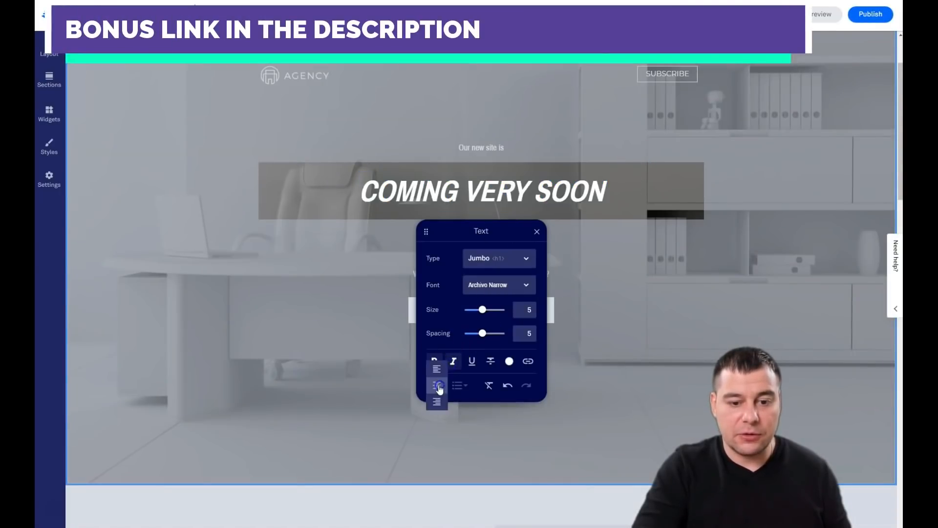
click(436, 375)
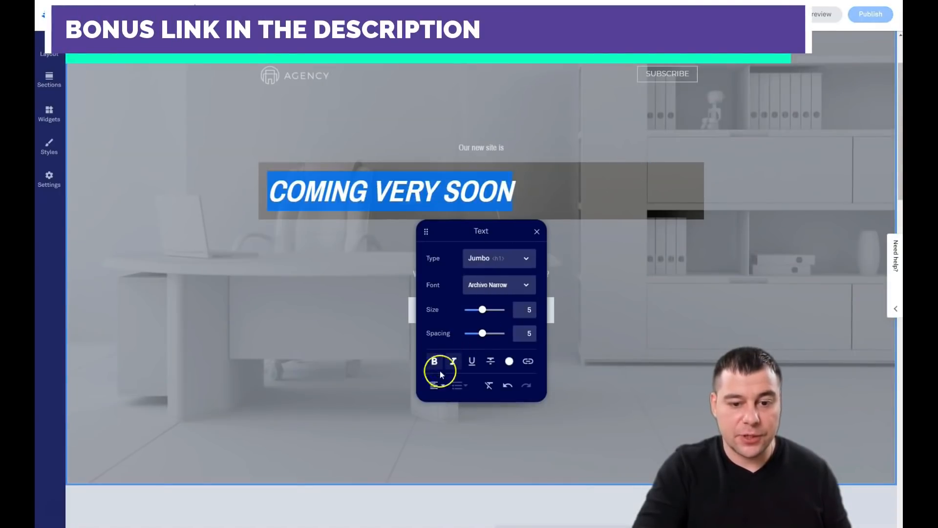
Step: Remove the italics from the "COMING VERY SOON" headline and center it again
click(453, 361)
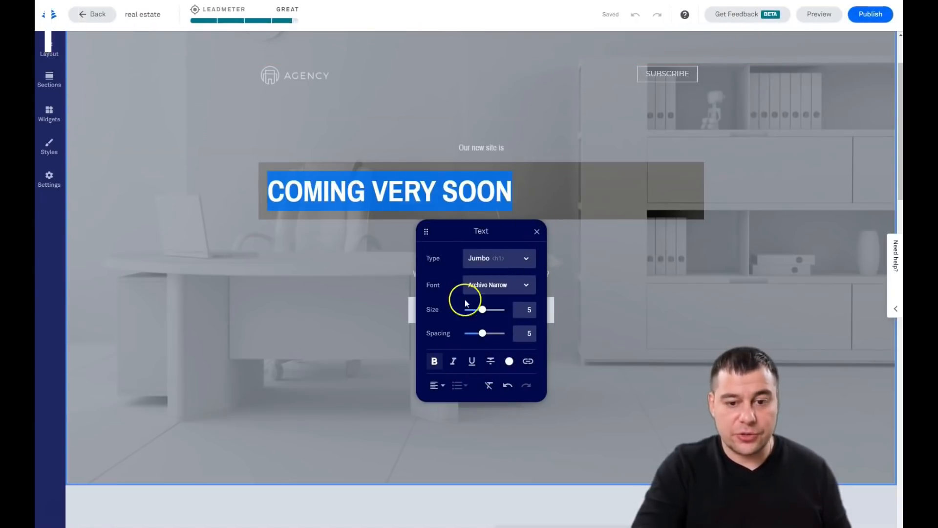
click(442, 387)
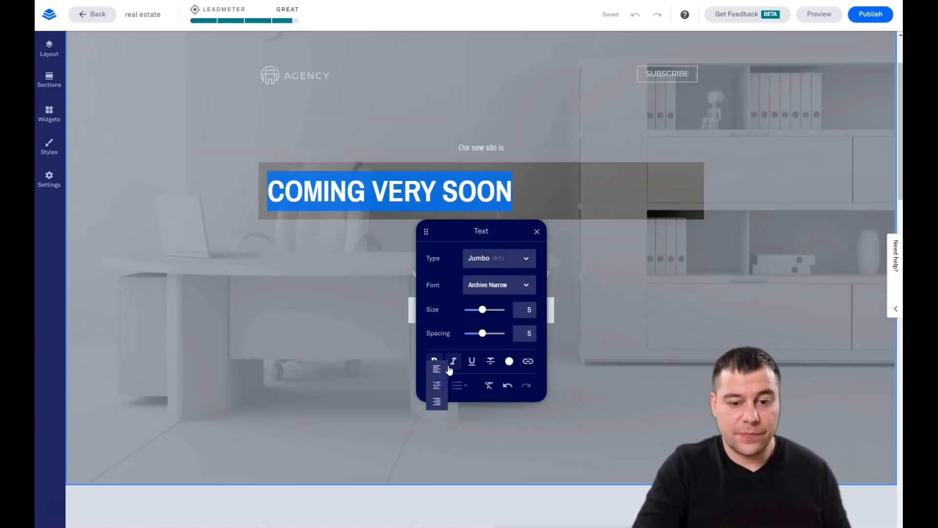
click(438, 388)
click(566, 252)
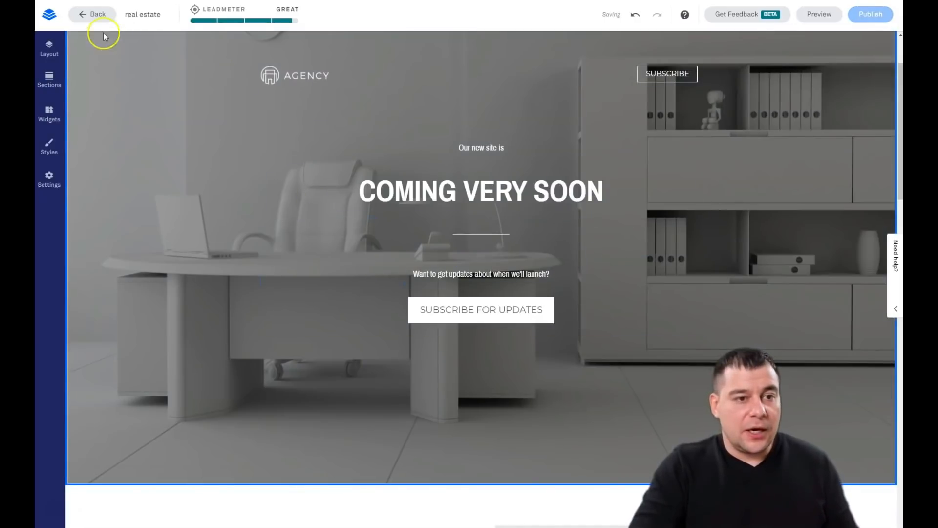
Step: Open the Hero section's settings and start replacing its background image
scroll(162, 253, up, 3)
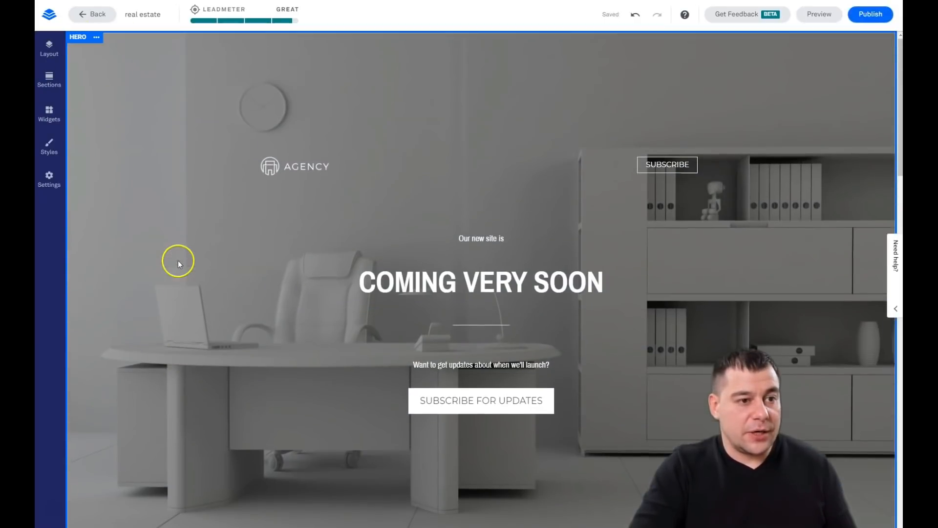
click(96, 39)
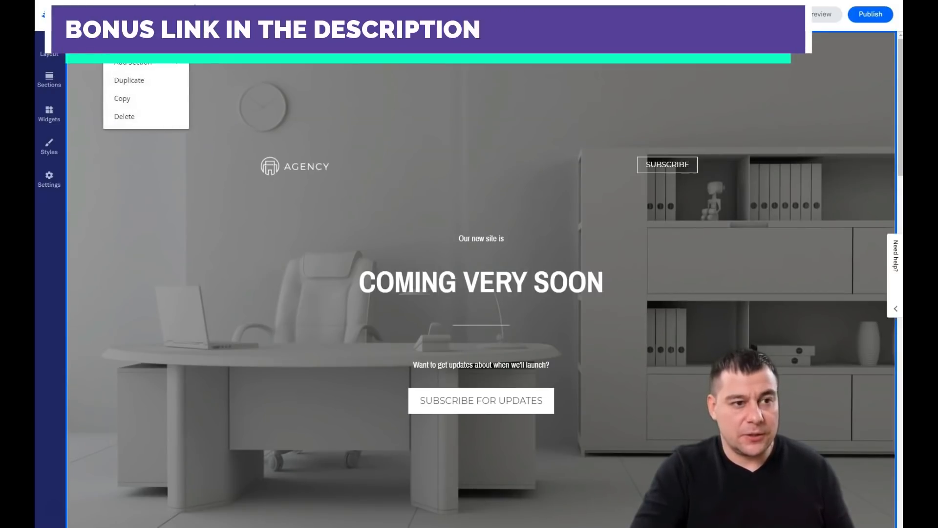
mouse_move(139, 63)
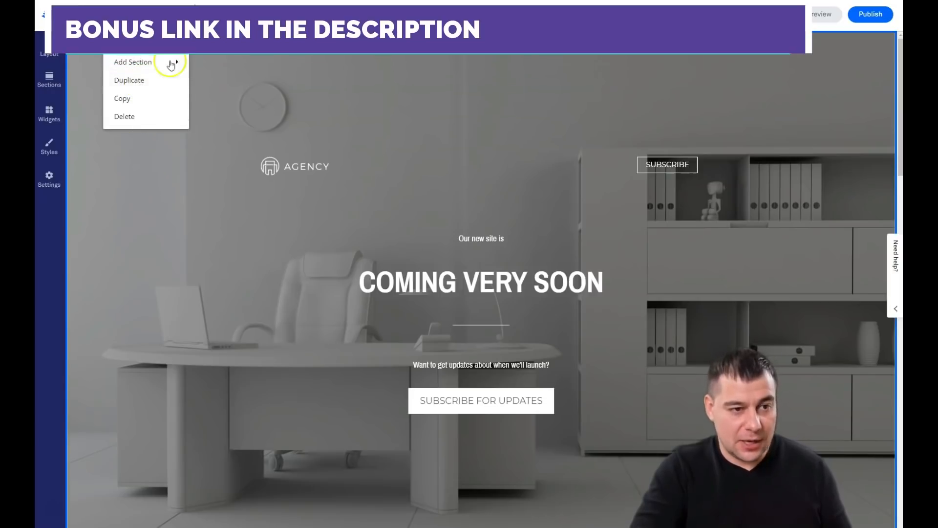
click(97, 38)
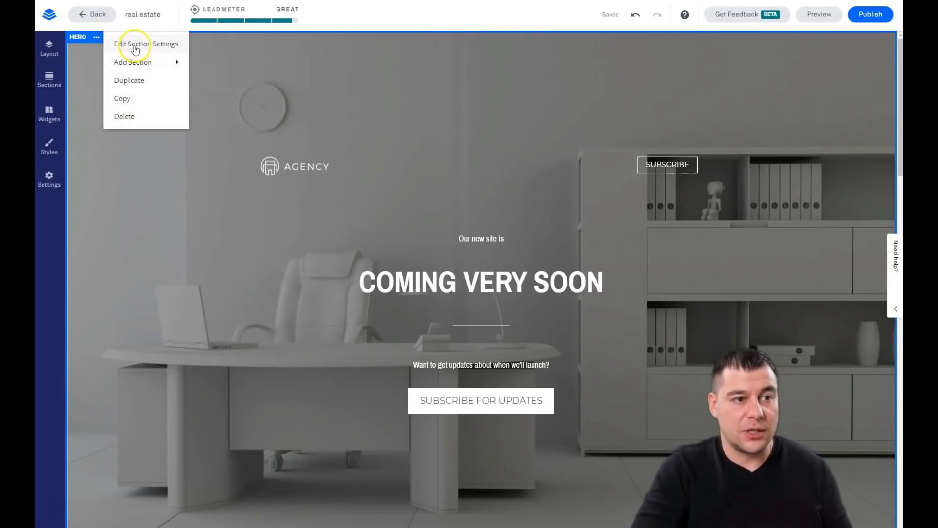
click(136, 46)
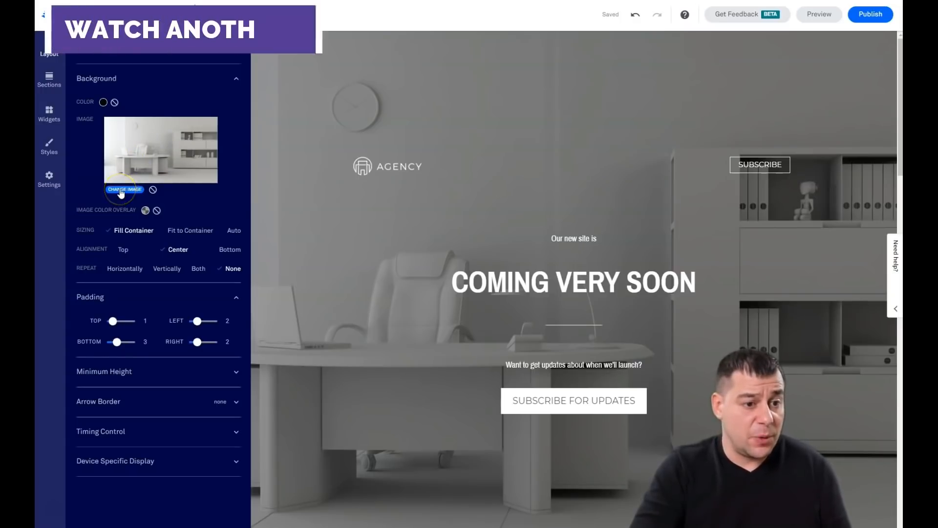
click(175, 155)
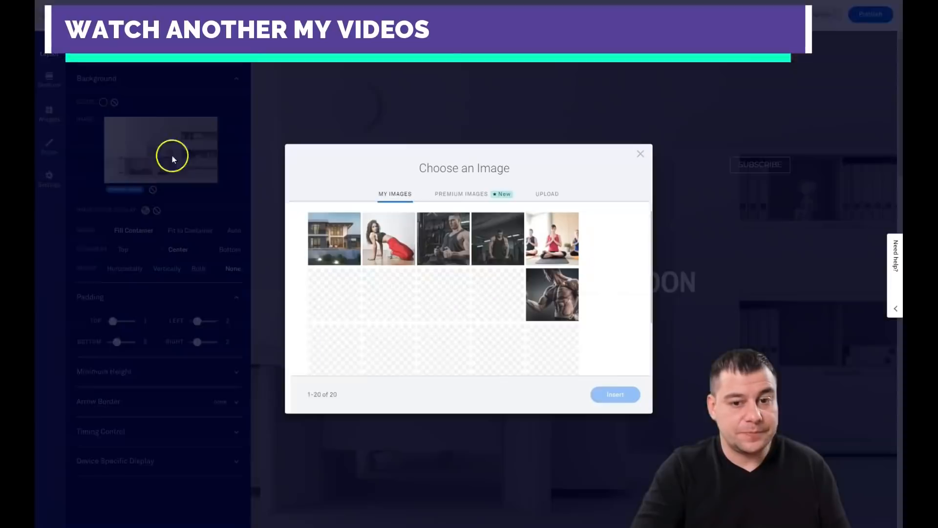
Step: Browse the premium Shutterstock images offered for the Hero background
click(459, 186)
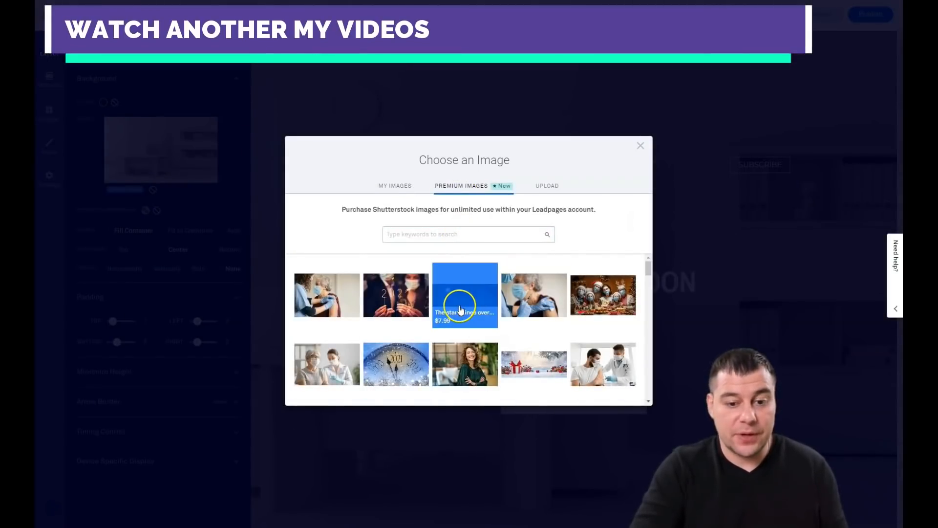
scroll(470, 303, down, 5)
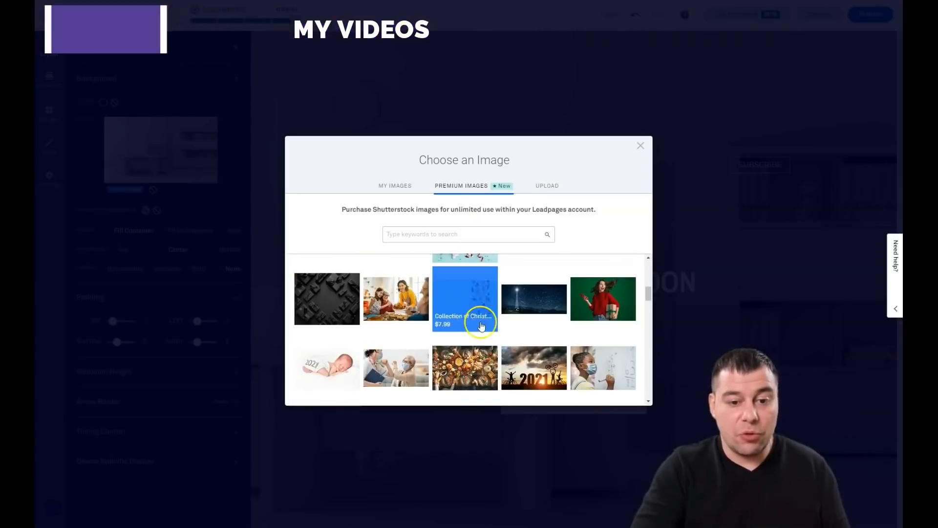
scroll(546, 316, down, 3)
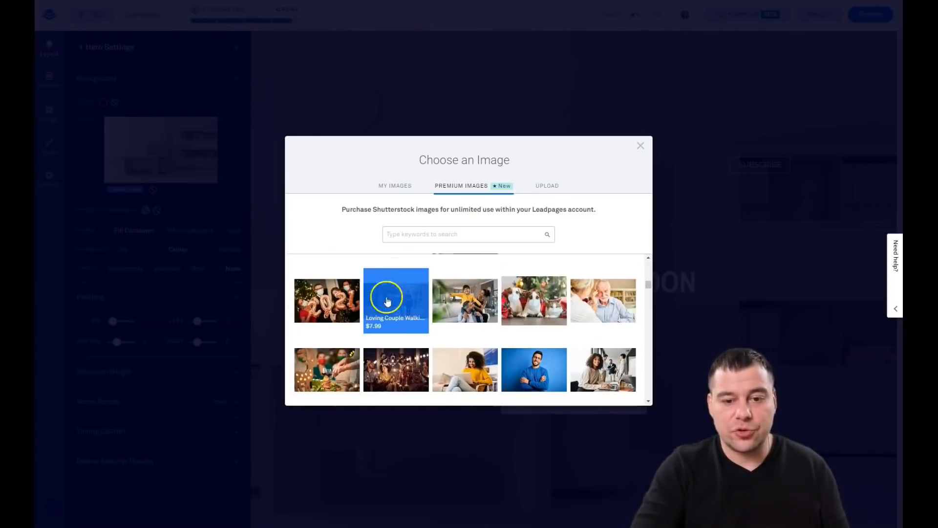
scroll(489, 308, down, 3)
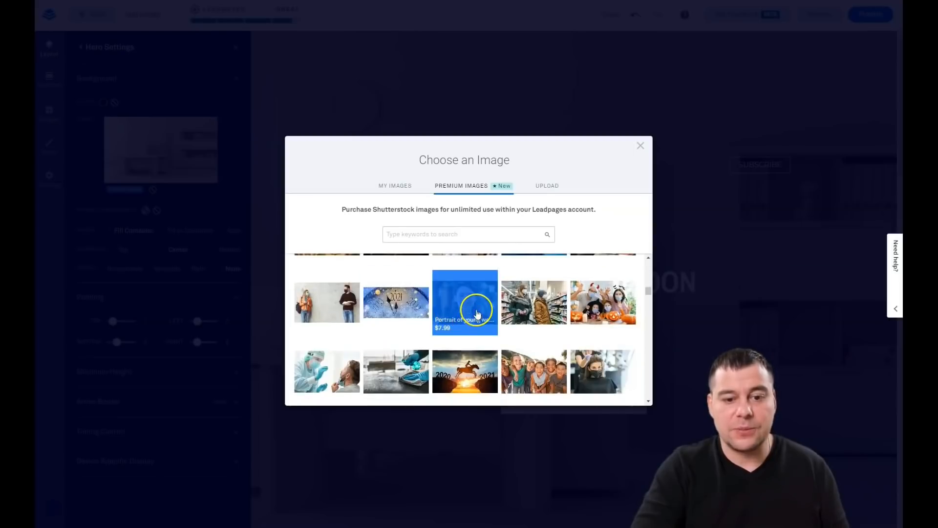
scroll(477, 314, down, 8)
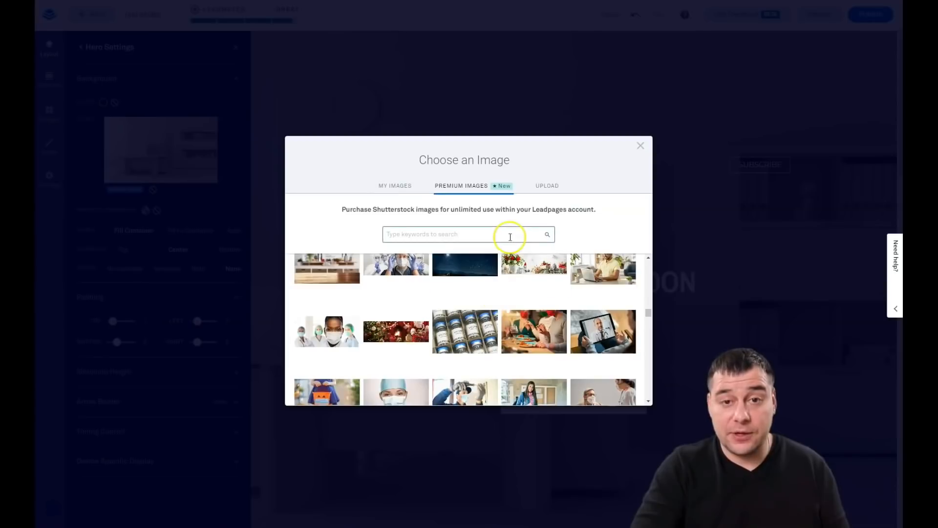
Step: Upload the dumbbells-and-phone photo the-best-fitness-apps-for-2020_udyp.jpg, insert it as the Hero background and close the section settings
click(543, 188)
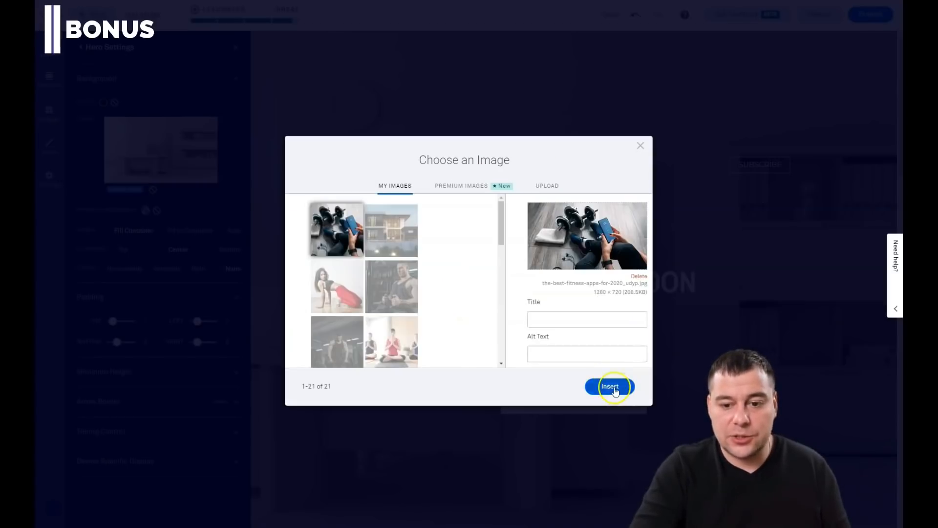
click(606, 387)
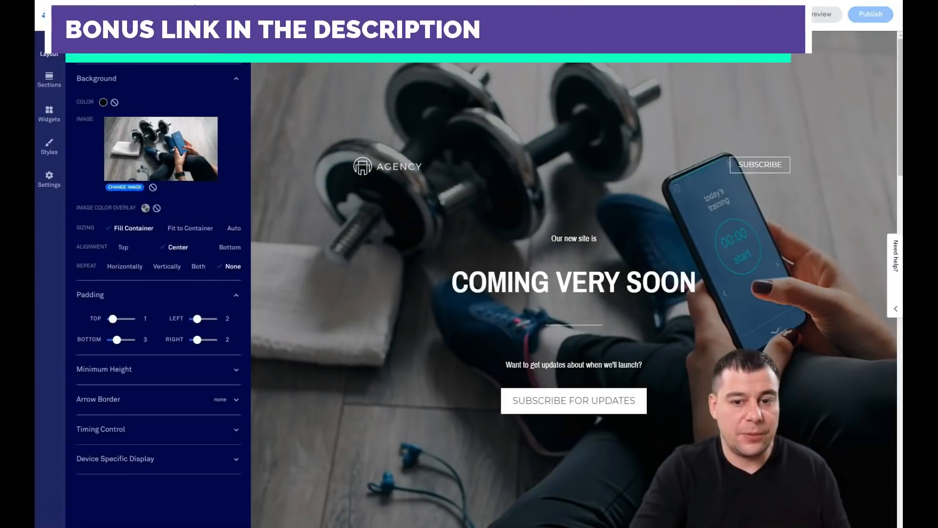
click(538, 259)
Step: Insert the word "fitness" before "site" in the line "Our new site is" above the headline
click(470, 236)
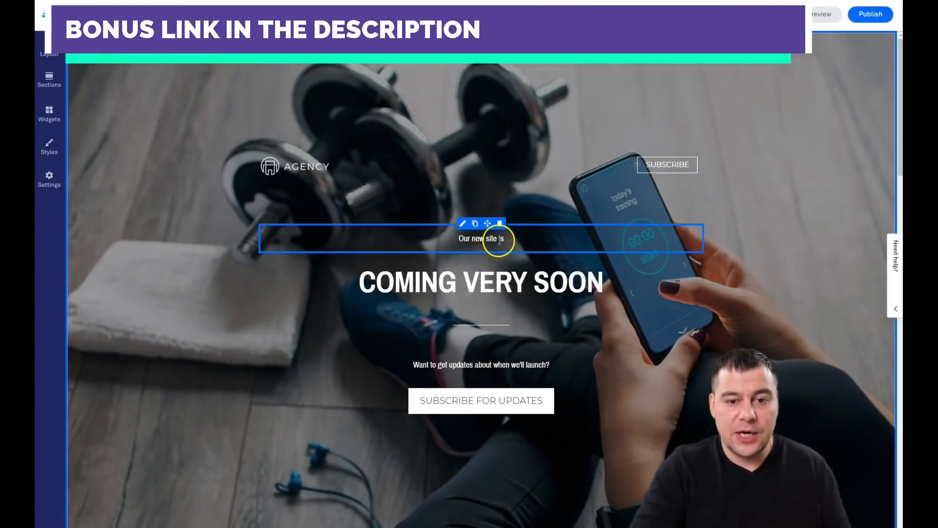
click(489, 238)
text(fitnes)
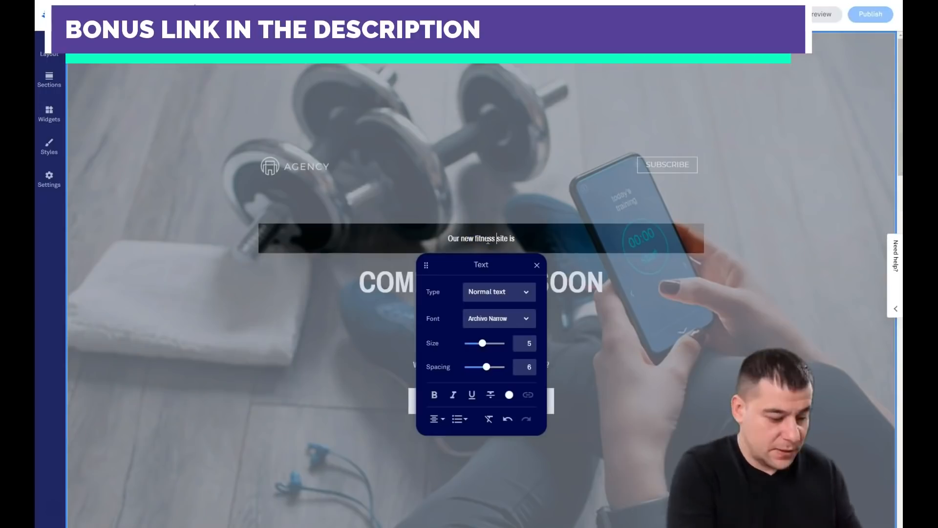
text(s)
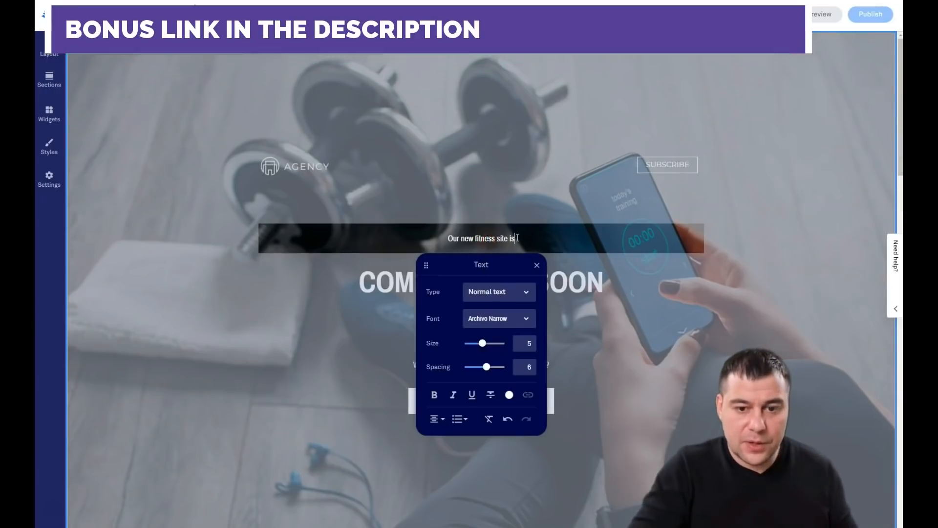
click(537, 275)
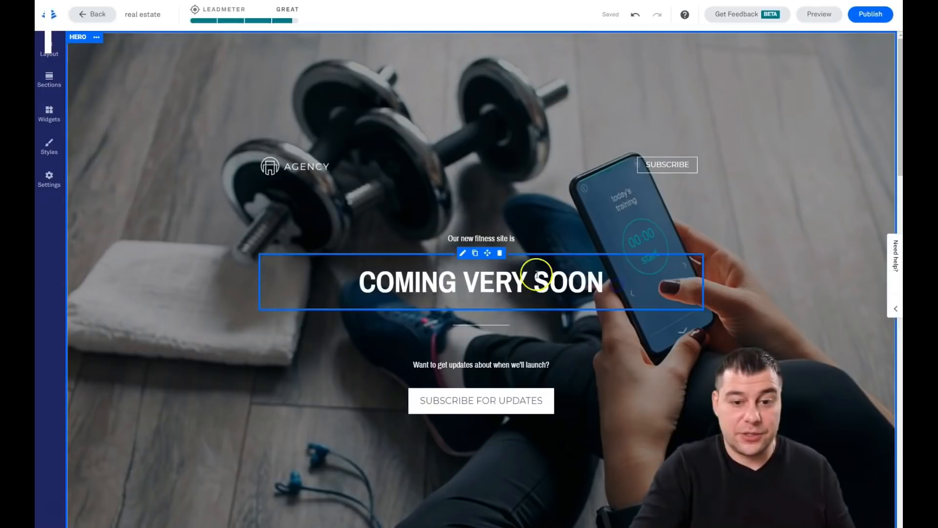
Step: Delete the AGENCY logo image and the small SUBSCRIBE button from the Hero section
scroll(512, 281, down, 5)
scroll(513, 251, up, 5)
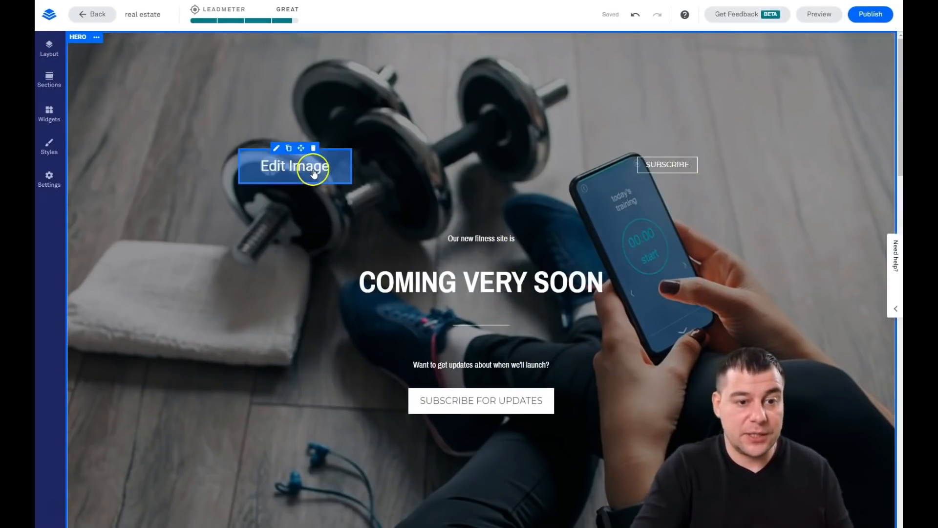
click(313, 148)
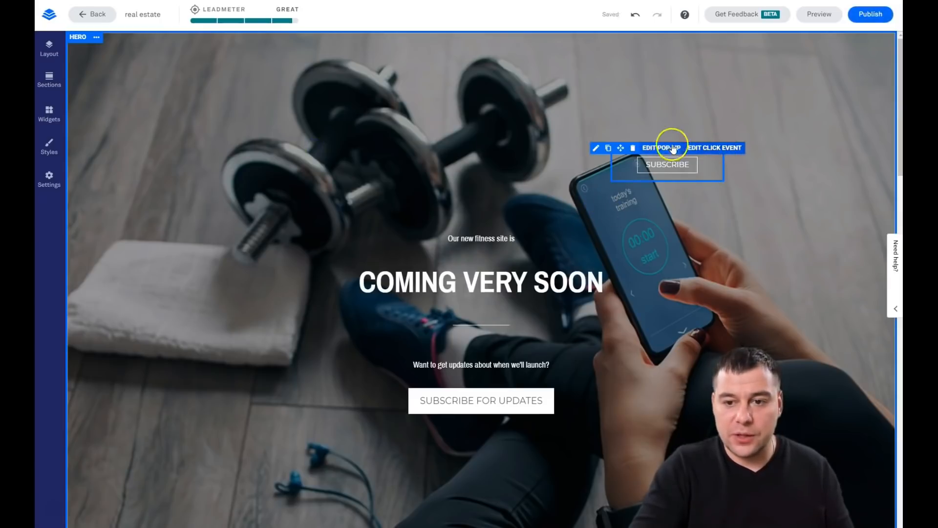
click(633, 147)
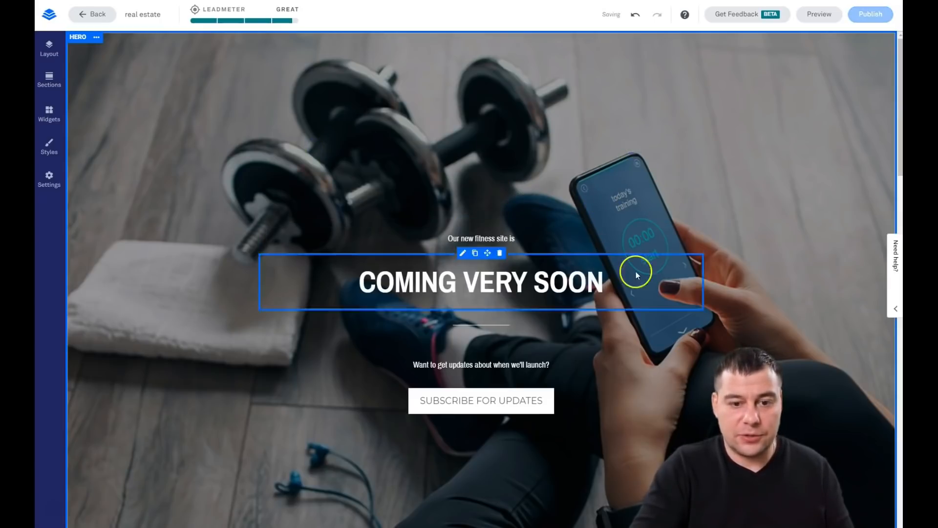
Step: Remove the Hero background's image color overlay and open the custom color picker for a new overlay
click(239, 171)
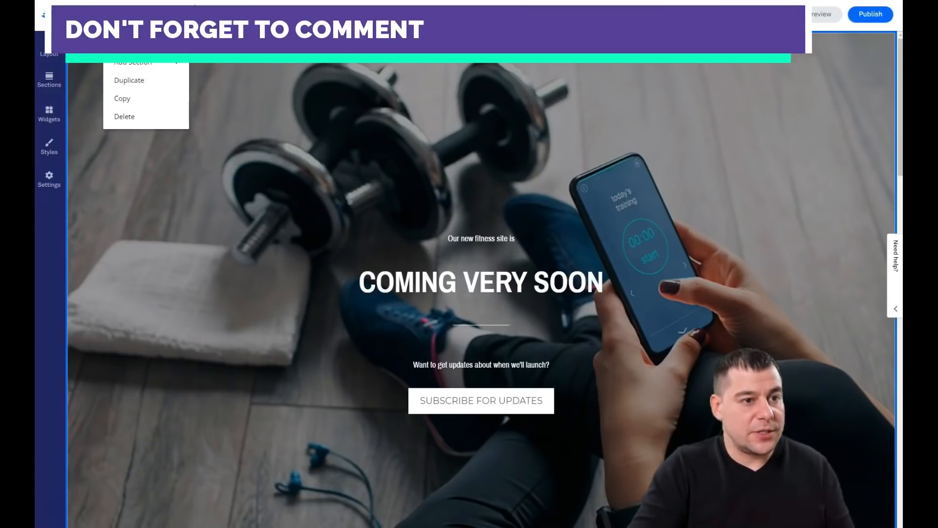
click(176, 80)
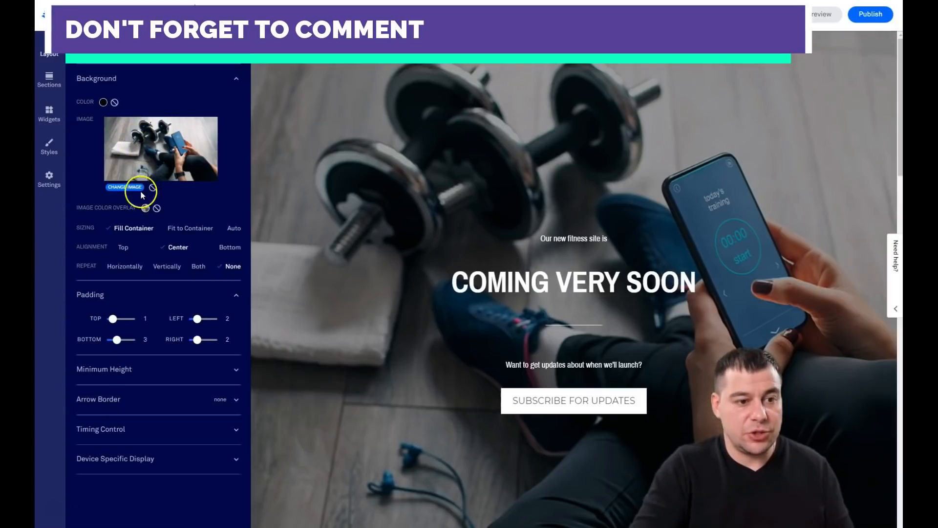
click(157, 210)
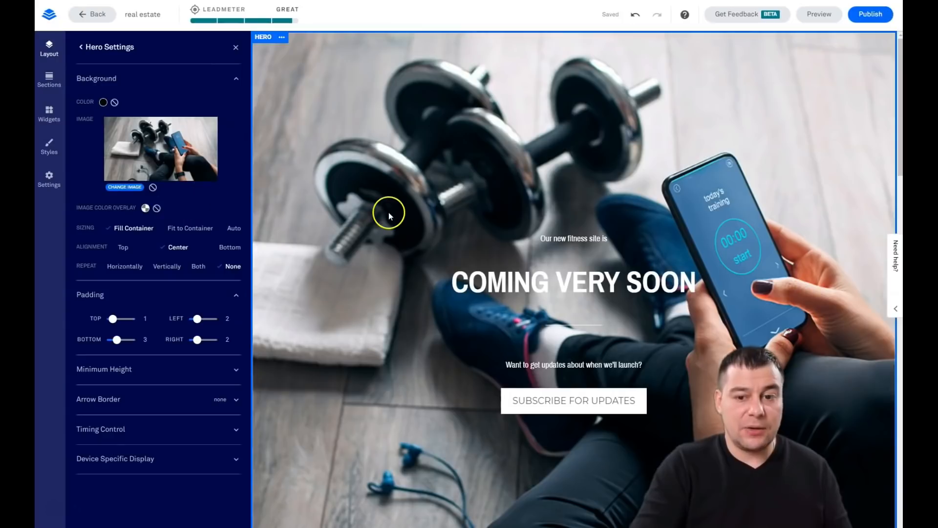
click(146, 209)
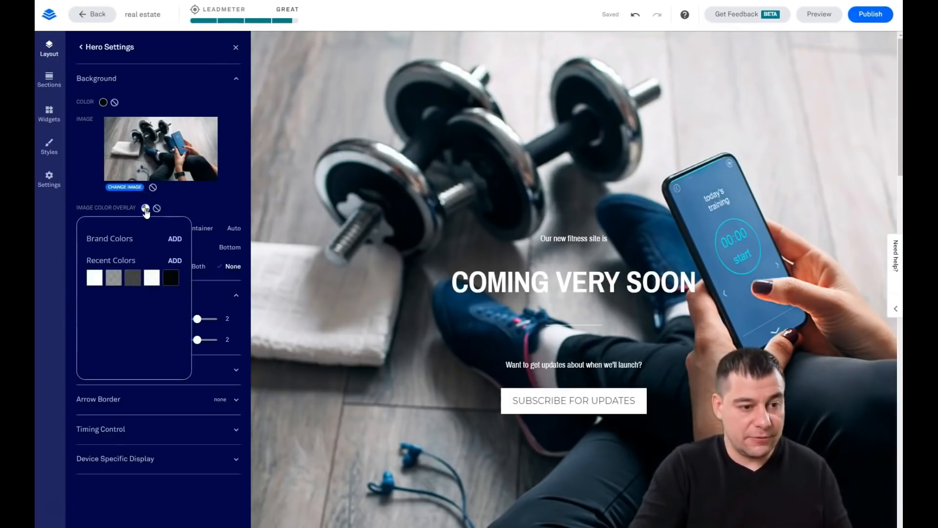
click(176, 262)
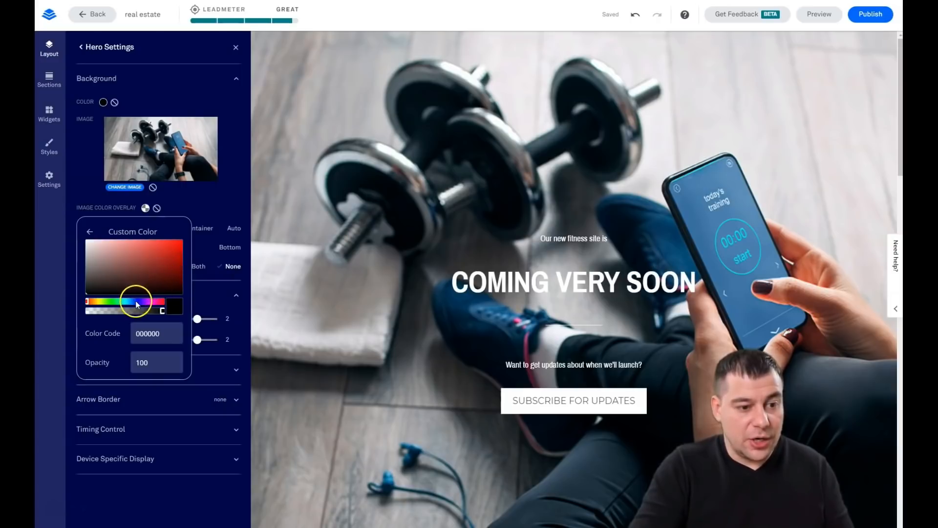
Step: Set the Hero image color overlay to blue 243DD8 with an opacity of 54
click(137, 302)
click(166, 248)
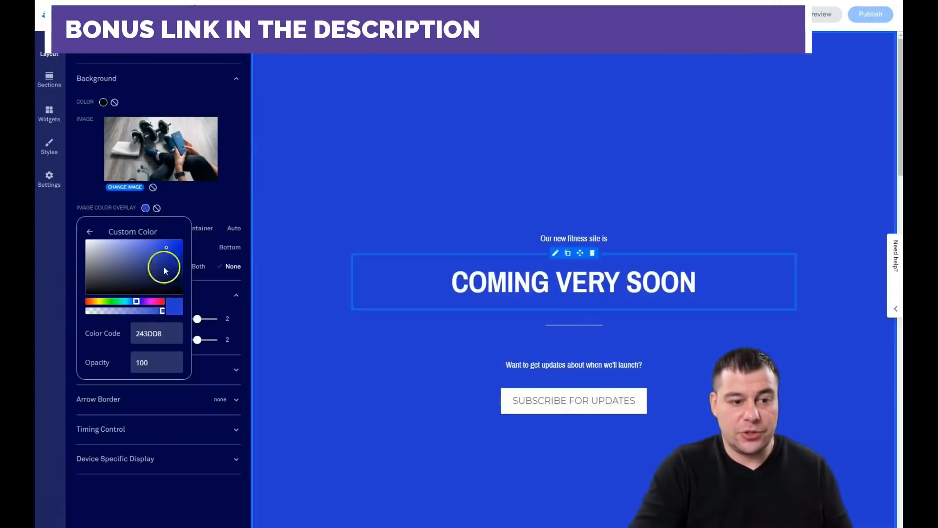
click(160, 311)
drag(145, 312, 131, 310)
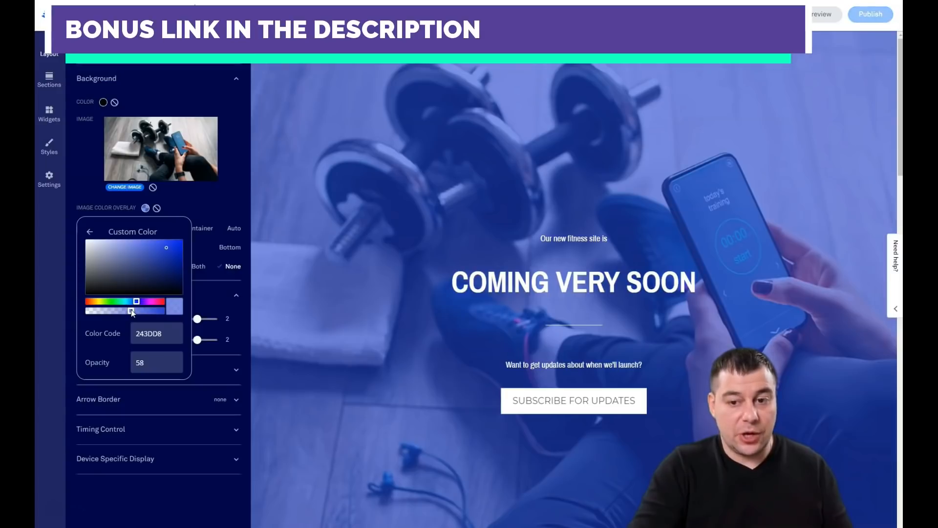
drag(130, 309, 128, 310)
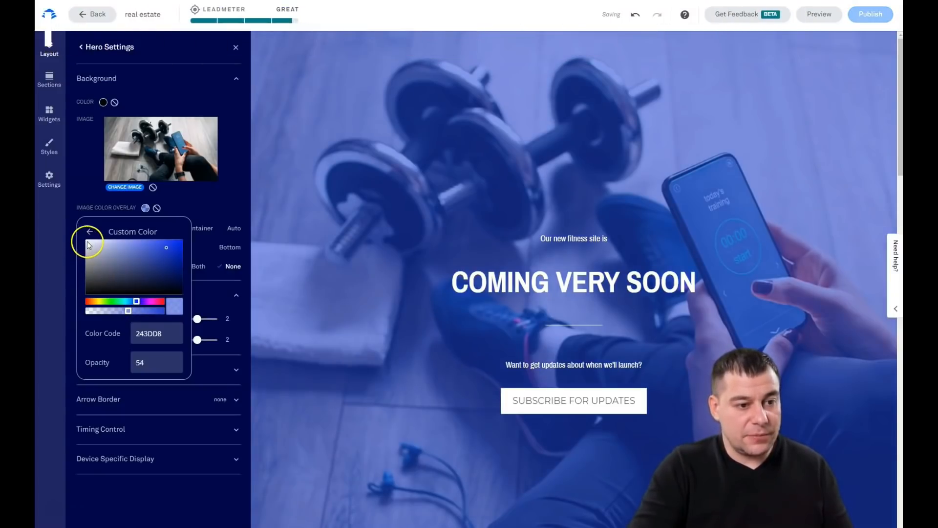
Step: Change the Hero image color overlay to near-black 050505 with an opacity of 39, and close the Hero settings
drag(88, 244, 87, 292)
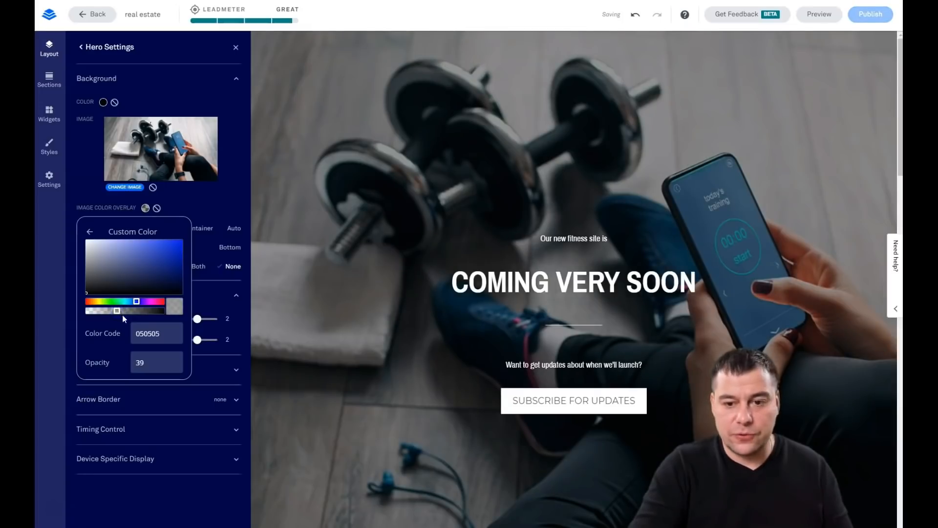
click(235, 48)
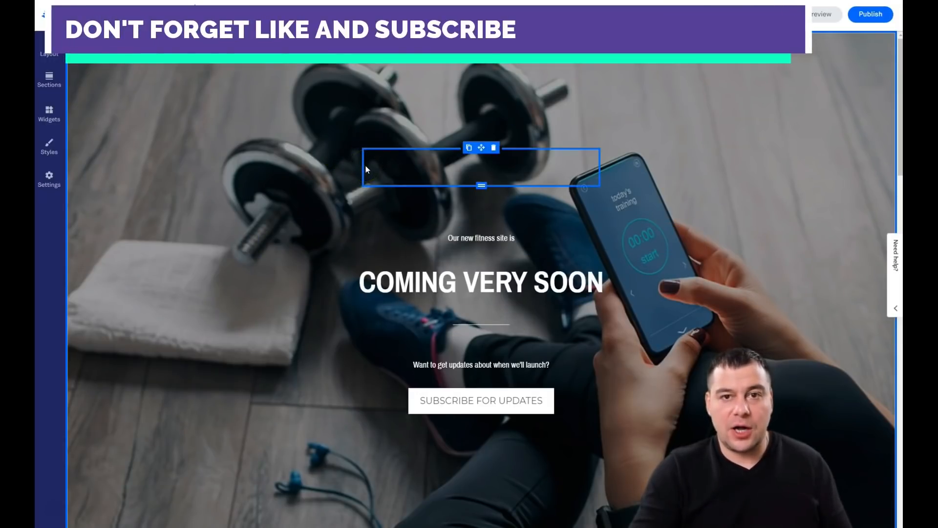
Step: Delete the empty widget above the "Our new fitness site is" text in the Hero section
click(389, 147)
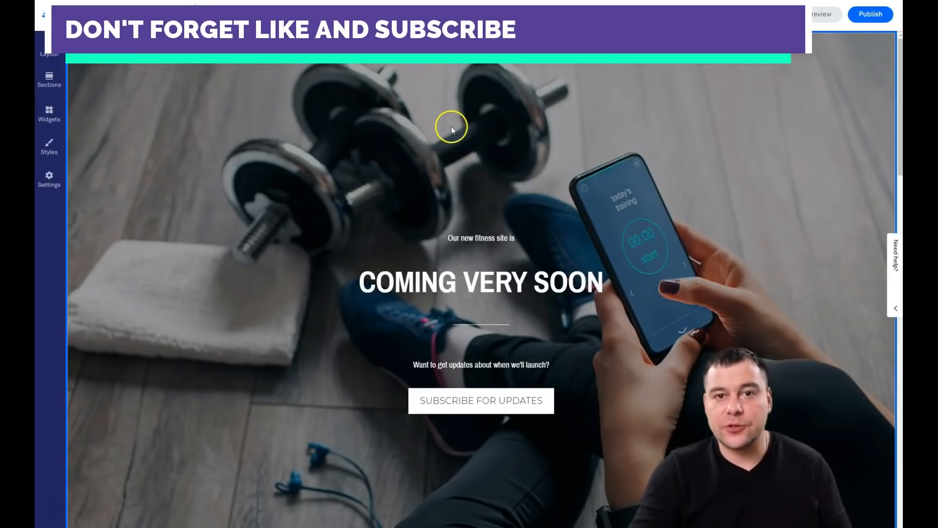
click(494, 148)
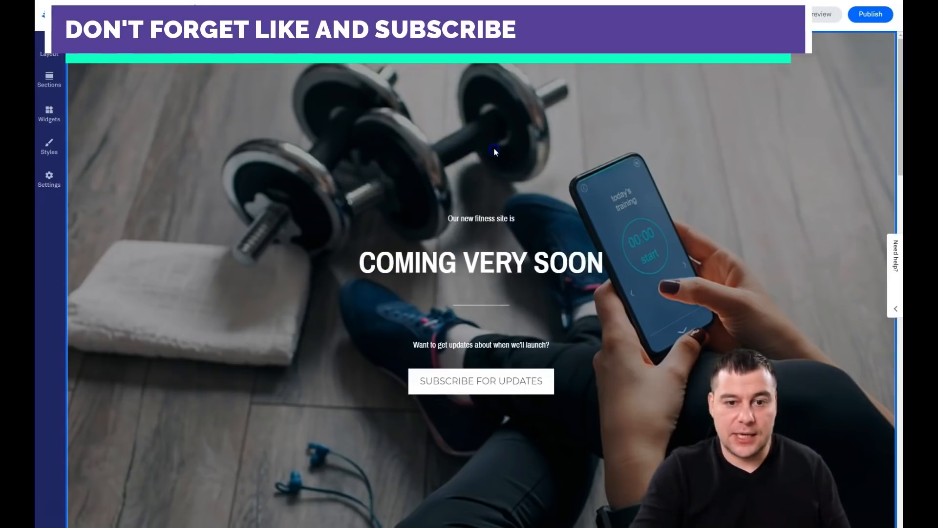
scroll(543, 212, down, 5)
scroll(543, 212, up, 3)
scroll(419, 148, up, 3)
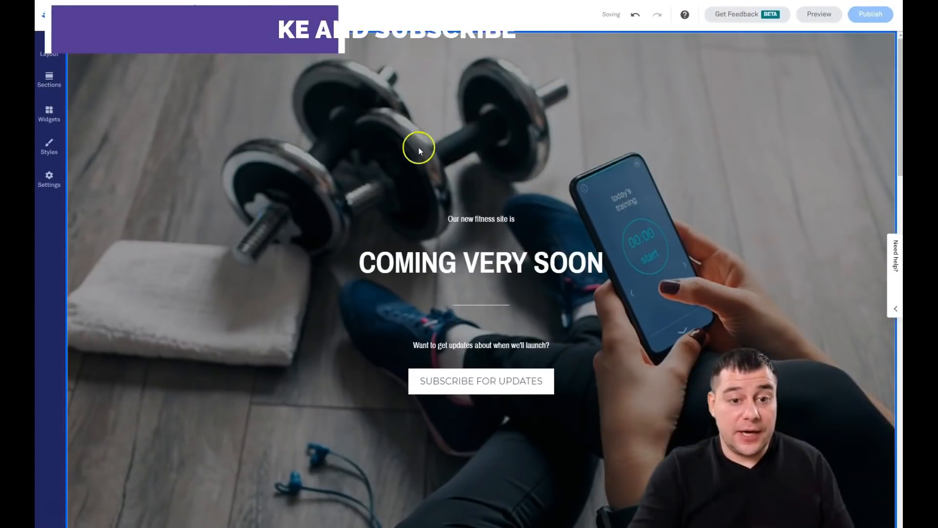
Step: Try Auto, 50%, 75% and 90% as the Hero section's minimum height, and set it back to Full
click(96, 37)
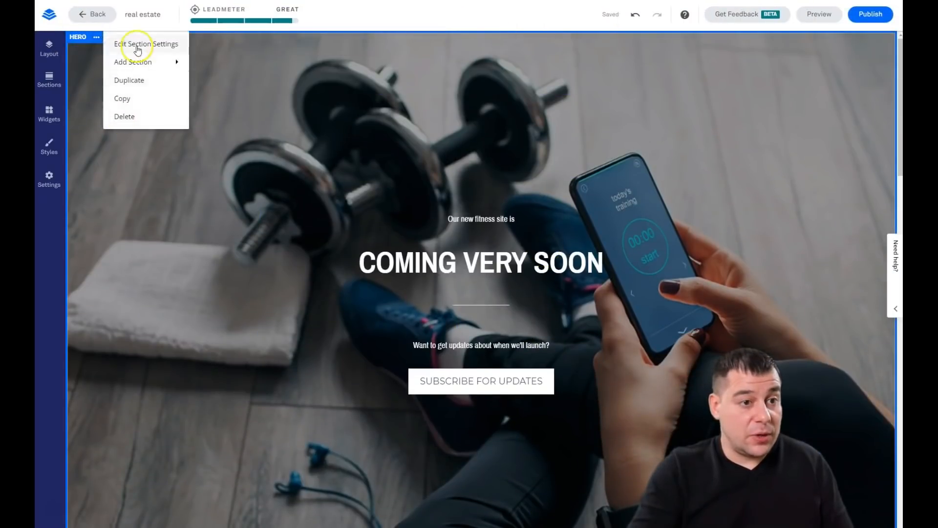
click(137, 45)
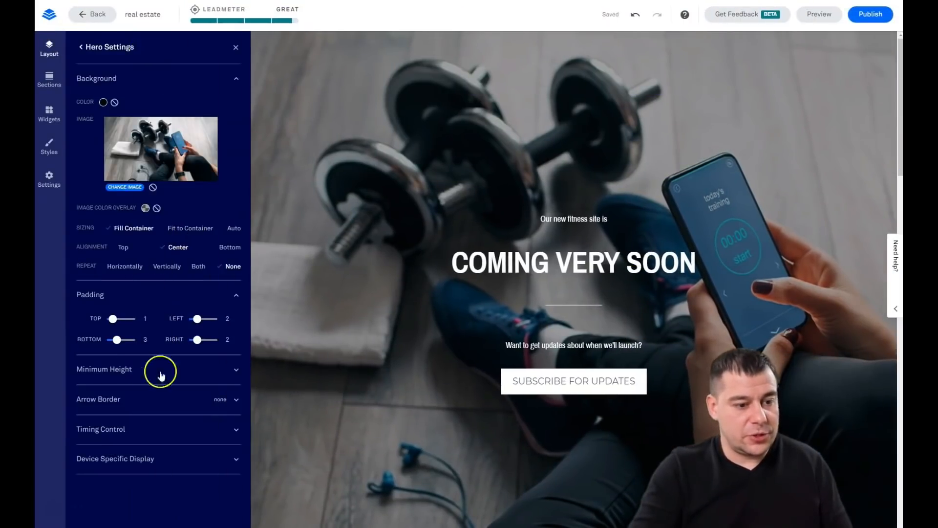
click(232, 371)
click(110, 398)
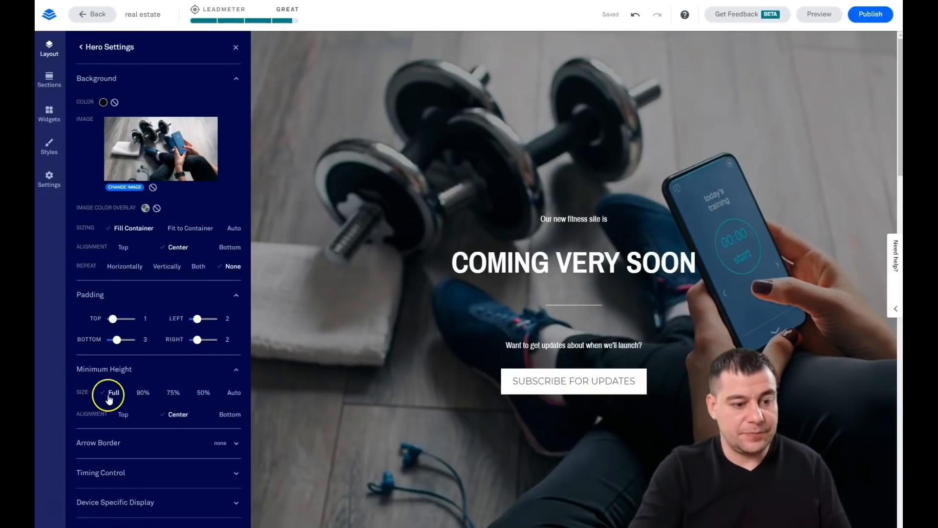
click(234, 394)
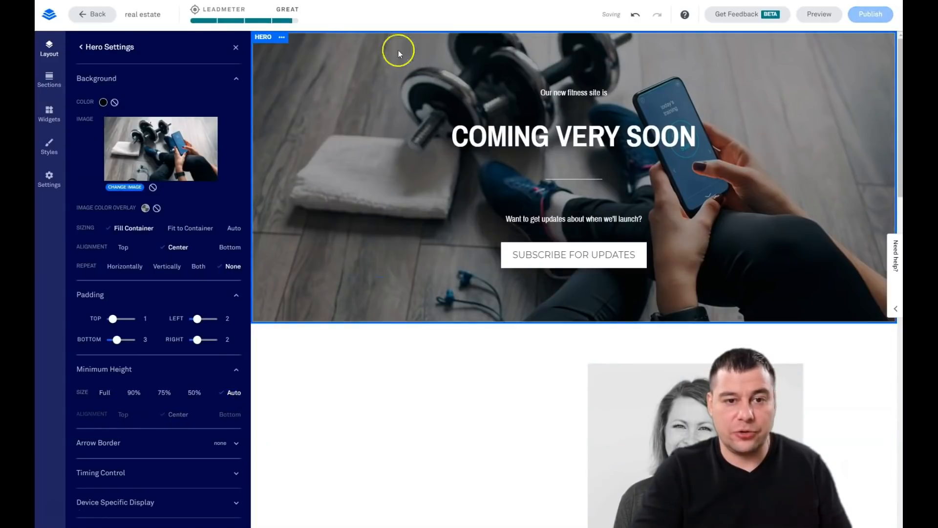
click(196, 394)
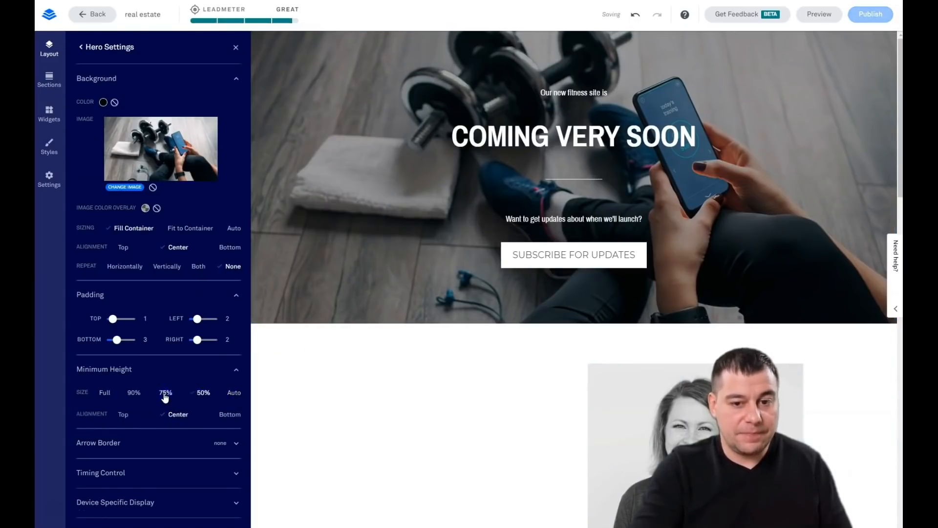
click(165, 394)
click(135, 396)
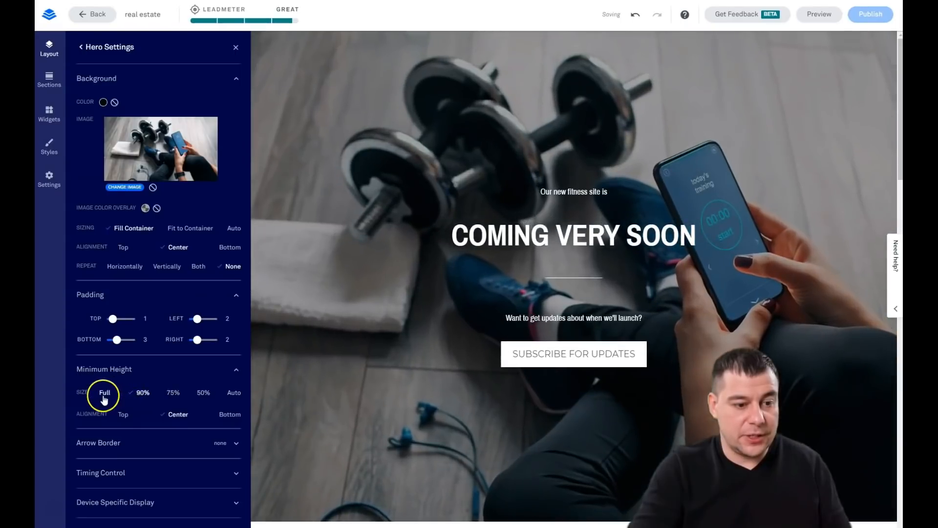
click(103, 397)
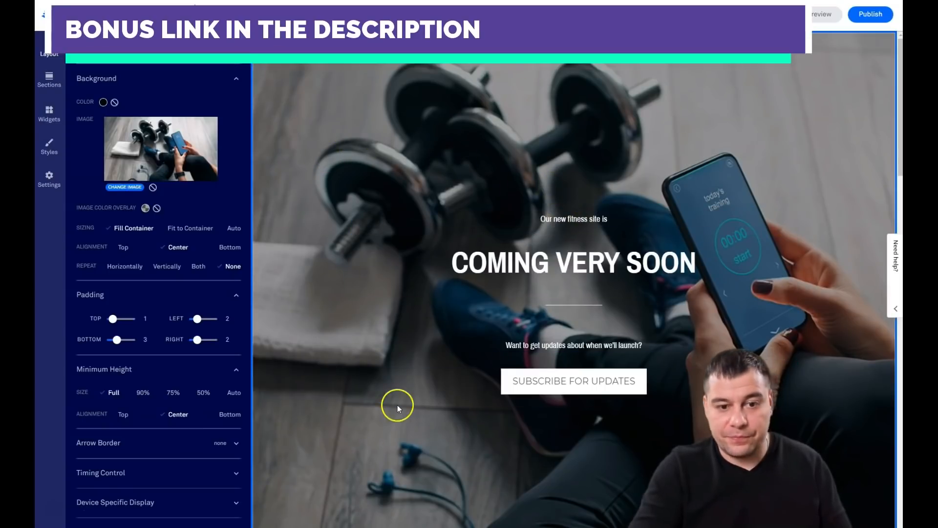
Step: Raise the opacity of the Hero's 050505 image color overlay to 54 and close the Hero settings
click(145, 208)
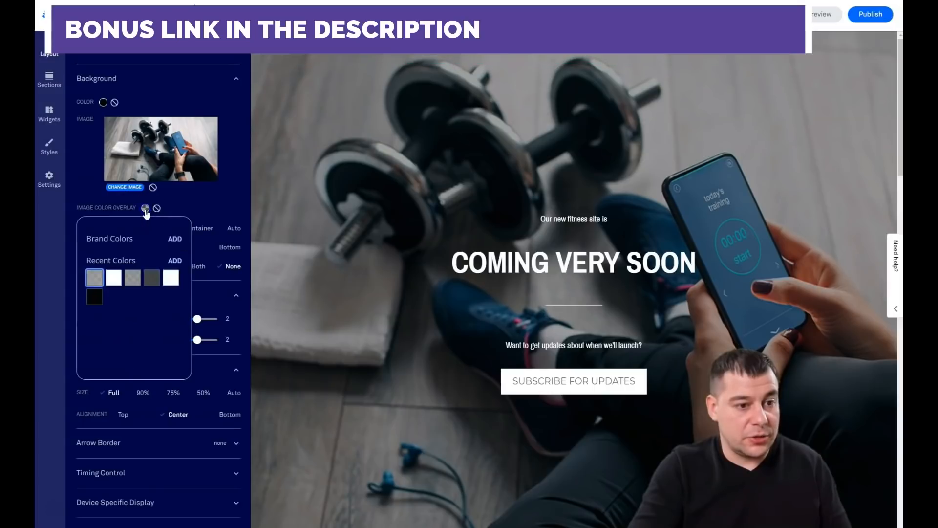
click(173, 254)
drag(162, 312, 138, 311)
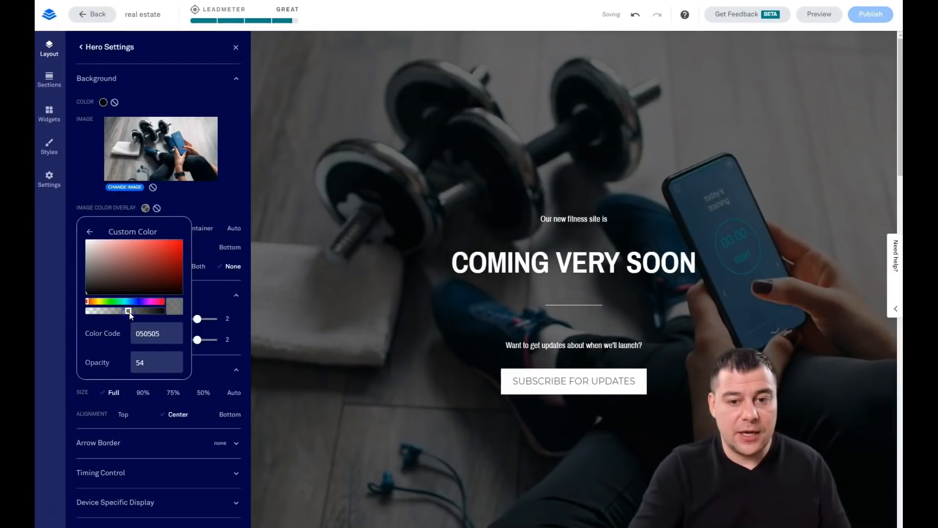
click(523, 255)
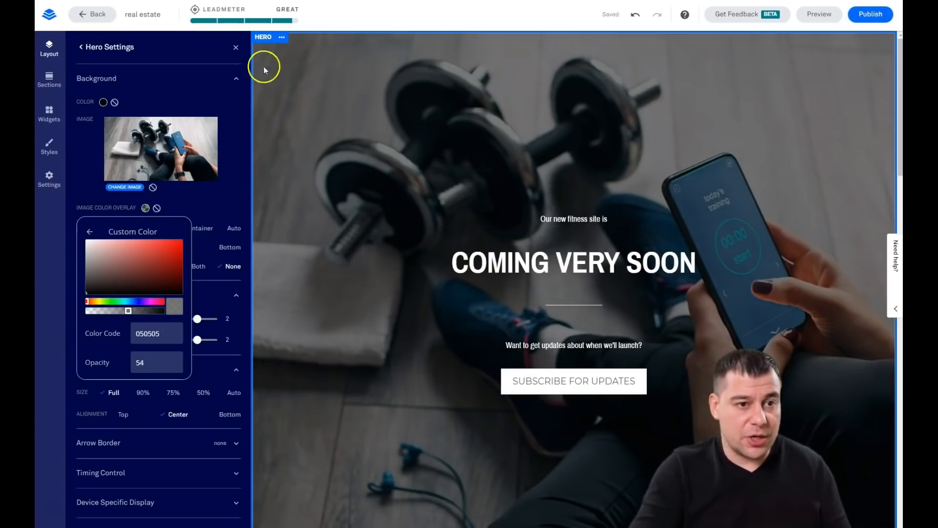
click(236, 47)
Step: Set the About 1 section's background to the semi-transparent near-black recent color
scroll(425, 169, down, 5)
scroll(448, 172, up, 5)
scroll(447, 171, down, 9)
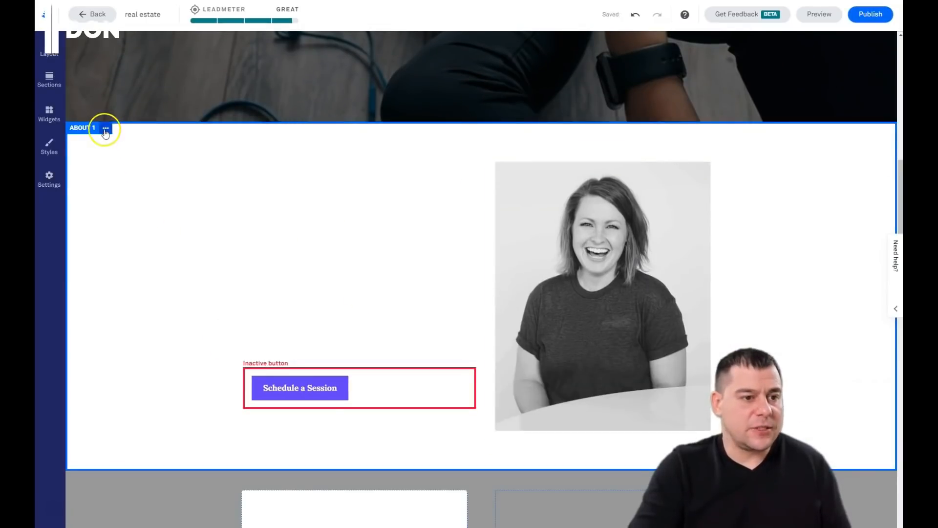
click(106, 129)
click(136, 135)
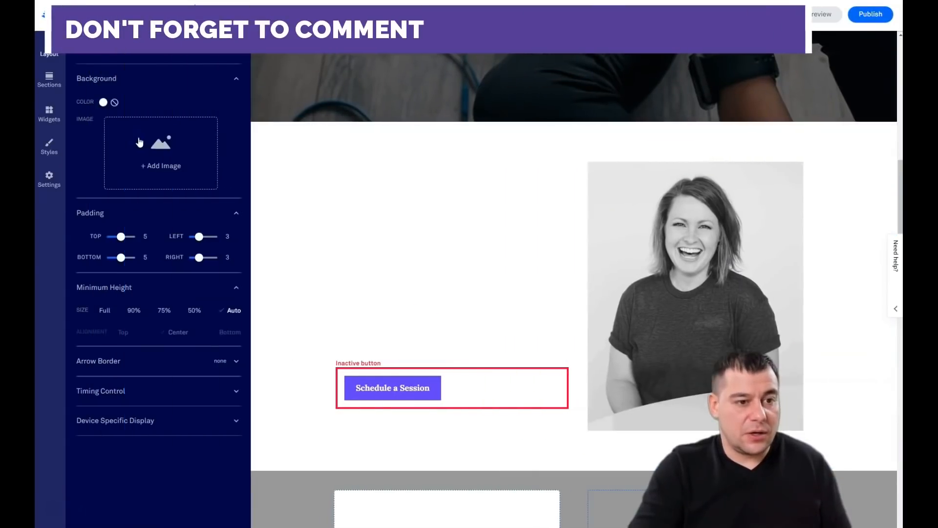
click(104, 103)
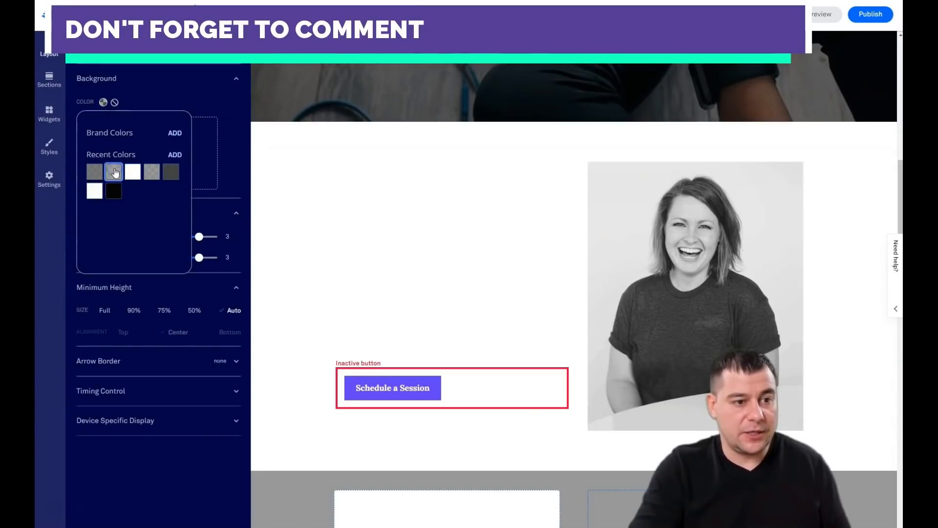
click(115, 173)
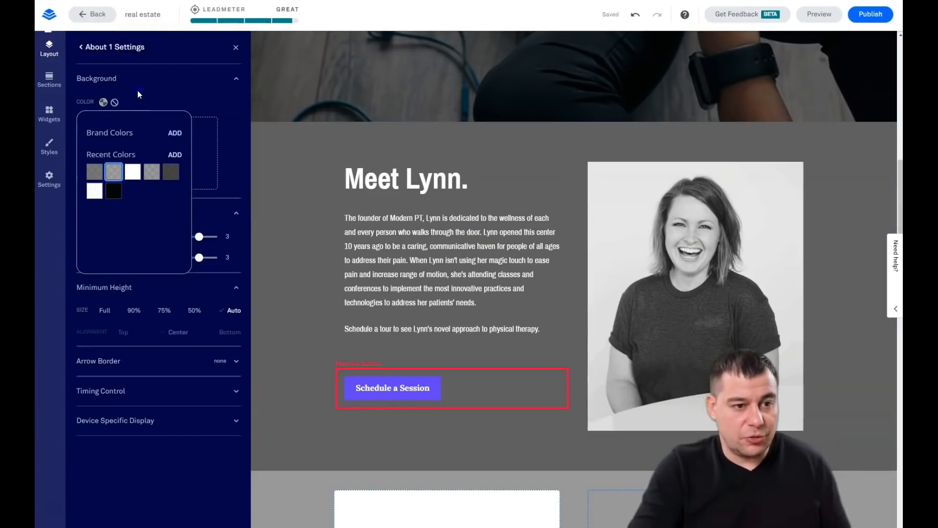
click(167, 140)
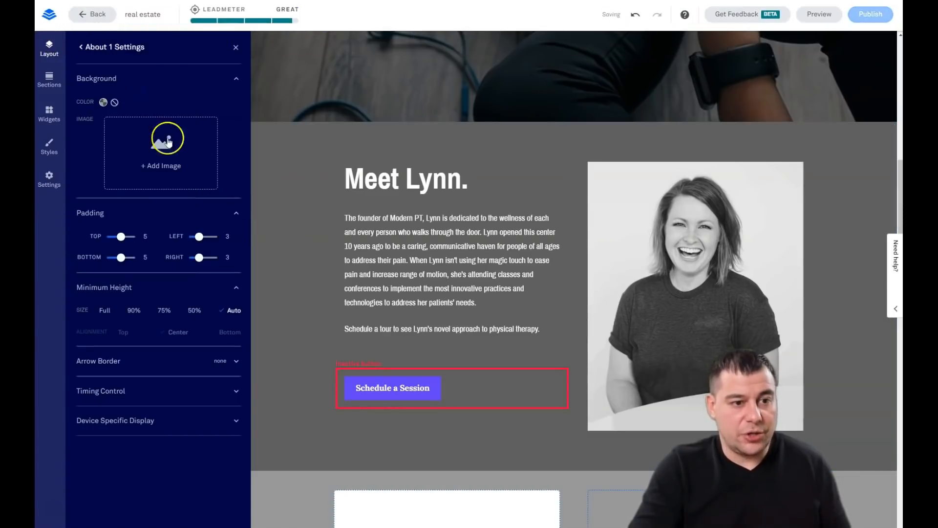
Step: Try larger minimum heights for the About 1 section, set it back to Auto, and close its settings
click(194, 313)
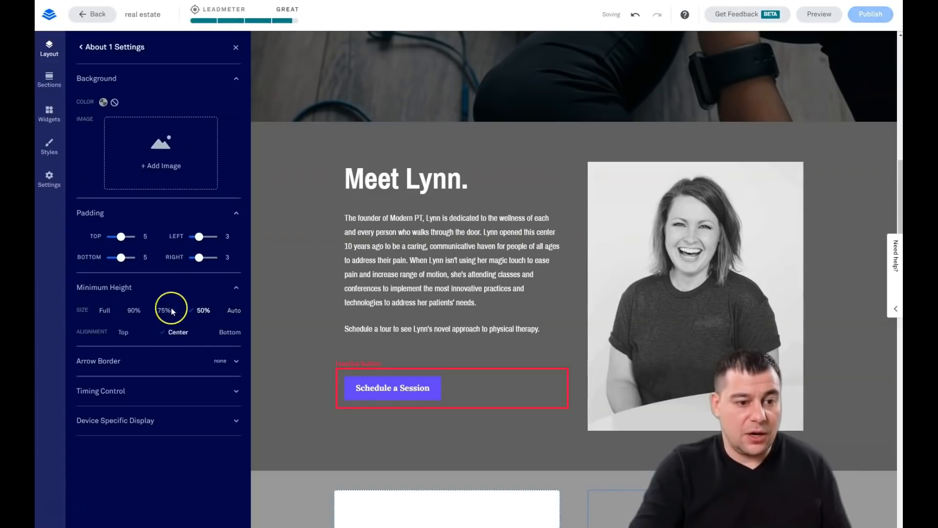
click(135, 311)
click(109, 312)
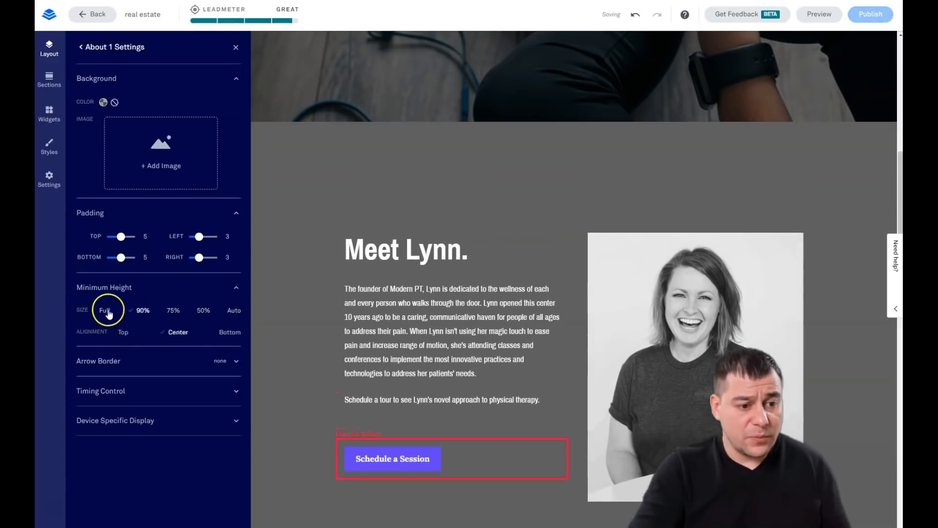
click(170, 318)
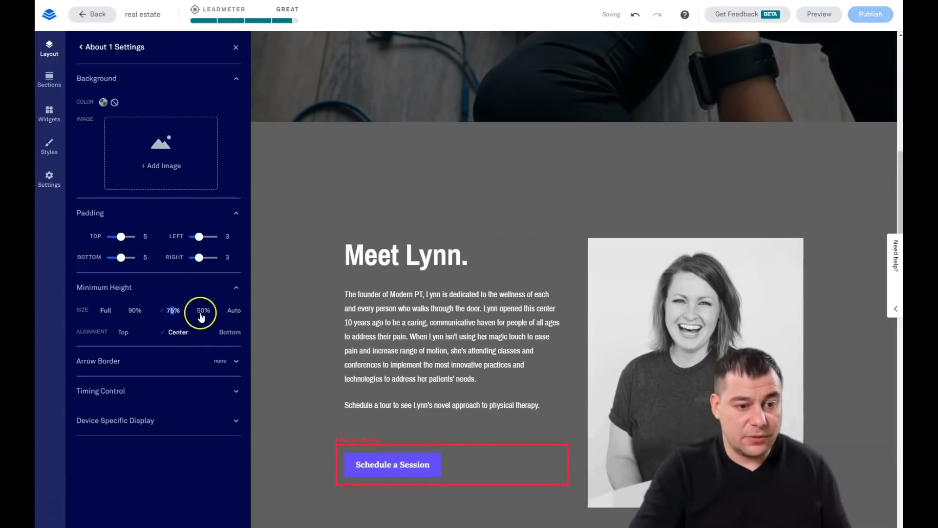
click(232, 310)
scroll(284, 276, down, 3)
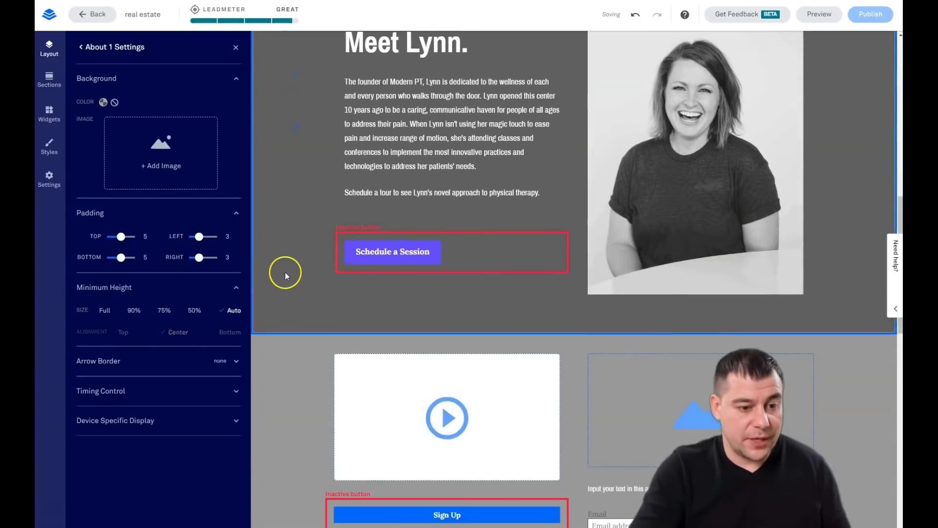
click(235, 48)
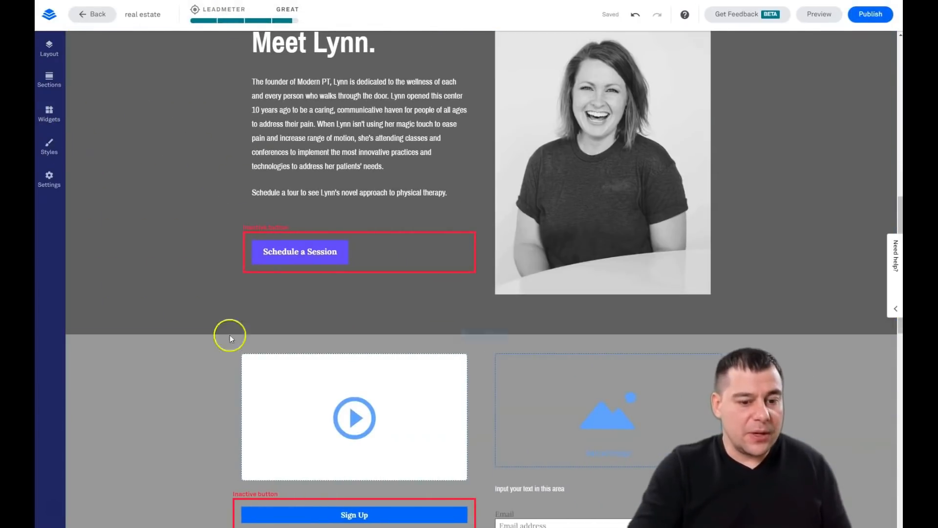
Step: Add a Button widget above the SPECIAL OFFER text in the Hero 1 section and close the widget list
scroll(230, 335, down, 4)
click(54, 115)
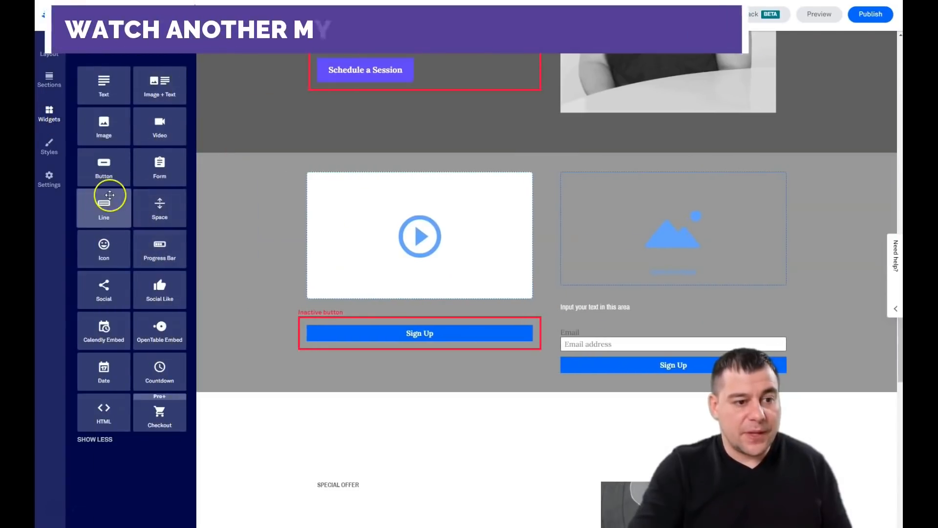
mouse_move(116, 183)
mouse_down()
mouse_move(370, 482)
mouse_move(419, 426)
mouse_up()
scroll(483, 331, down, 5)
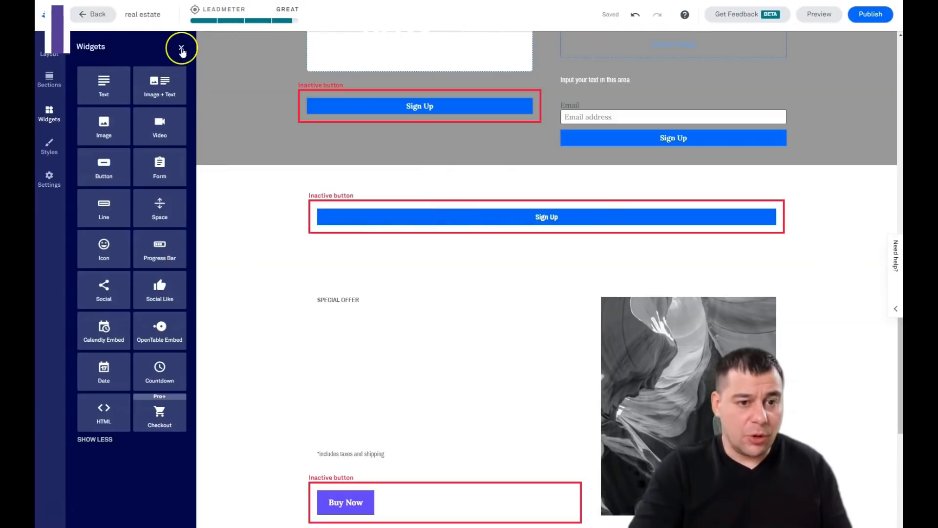
click(182, 48)
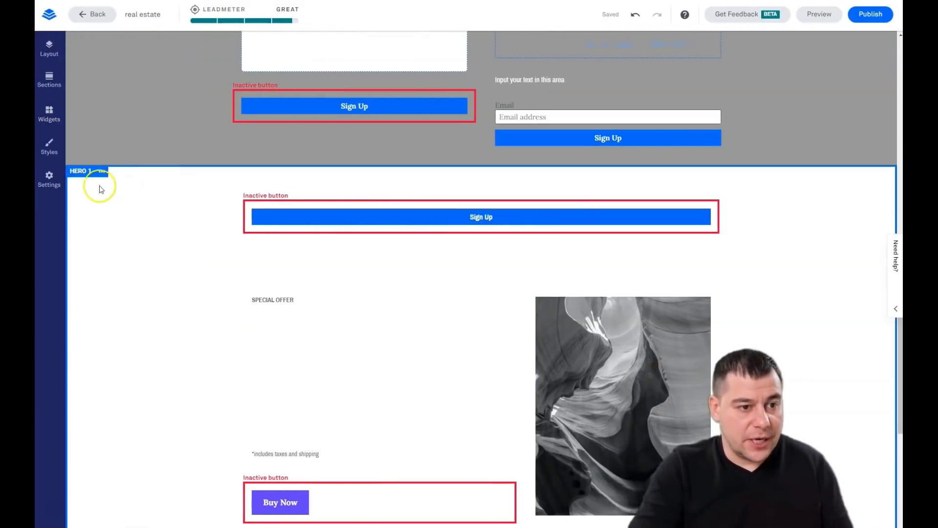
Step: Delete the Hero 1 and Call to Action 1 sections from the page
click(102, 172)
click(131, 248)
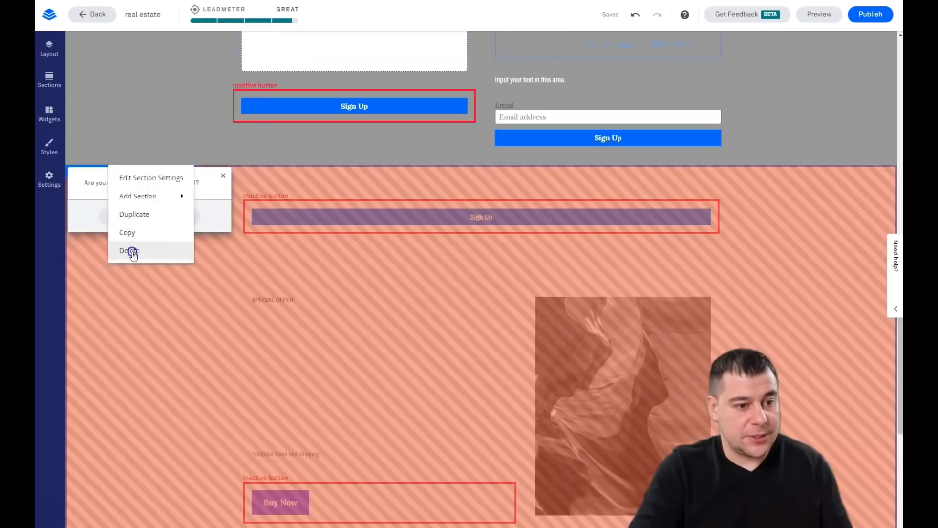
click(177, 216)
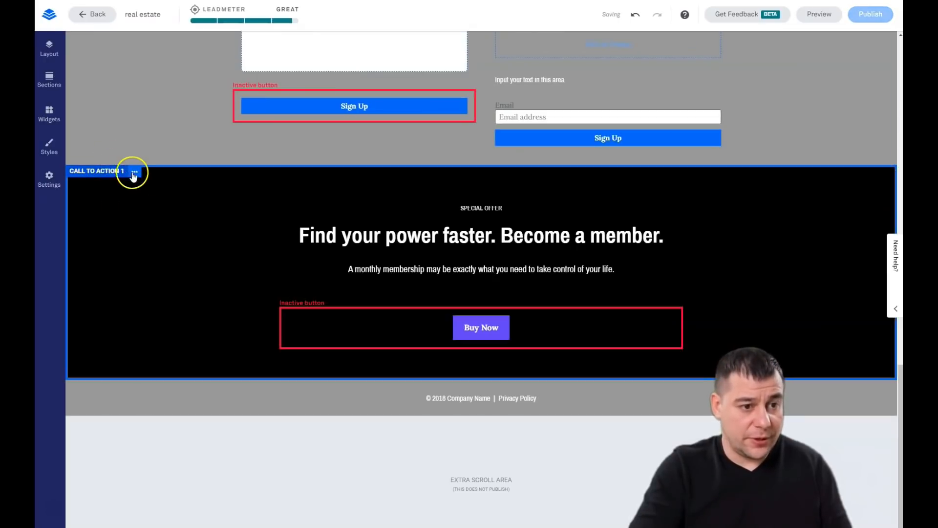
click(134, 172)
click(131, 249)
click(178, 224)
Step: Delete the video and sign-up form section and the About 1 section, keeping only the Hero and Footer
click(104, 140)
click(130, 216)
click(178, 183)
scroll(161, 206, up, 5)
click(104, 258)
scroll(479, 263, down, 4)
scroll(484, 260, up, 4)
scroll(456, 277, down, 4)
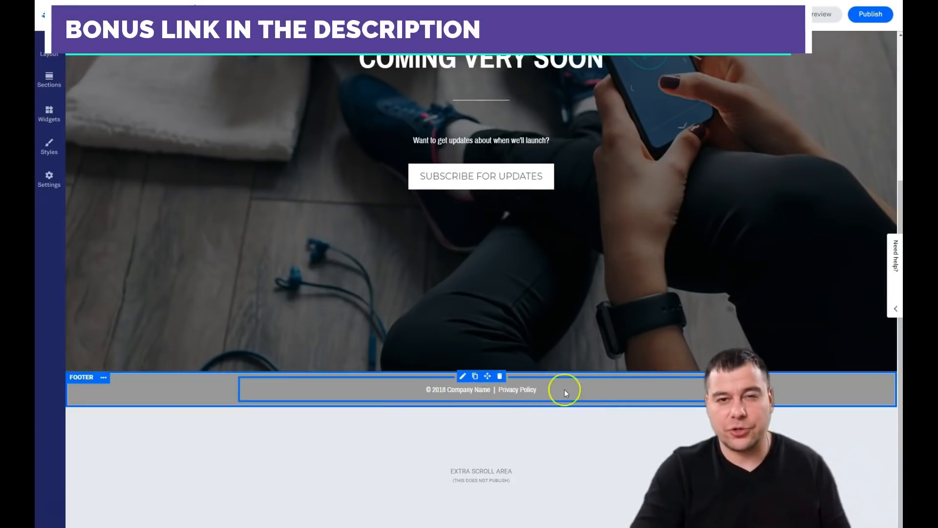
Step: Style the SUBSCRIBE FOR UPDATES button as full width, Rounded with a corner value of 15, and Line
scroll(530, 230, up, 4)
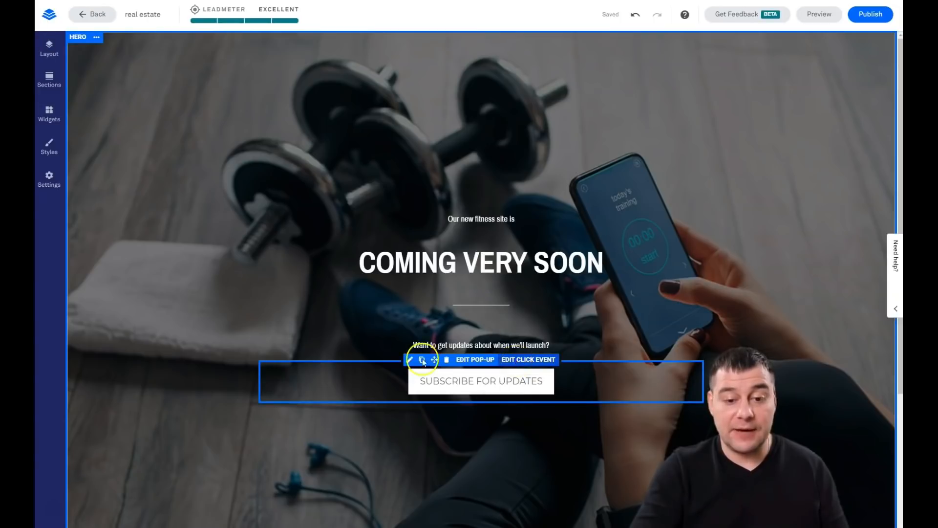
click(409, 360)
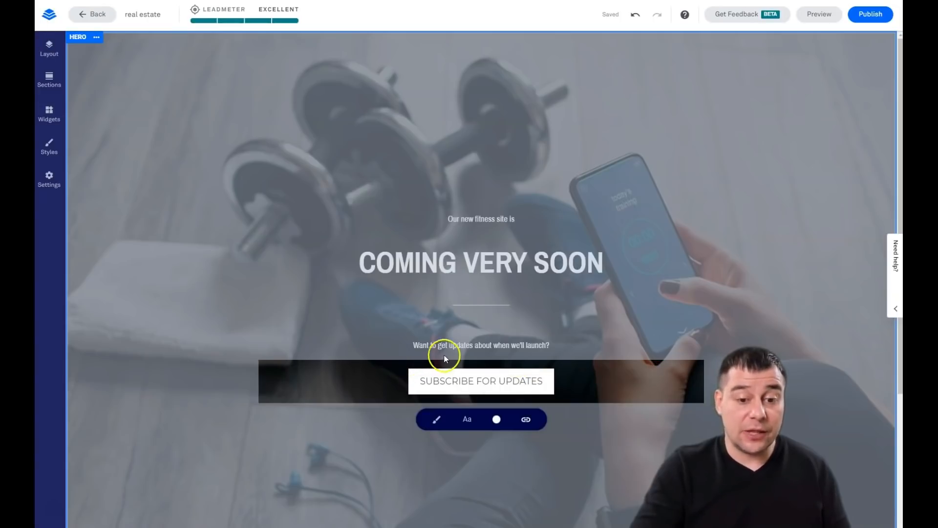
click(437, 421)
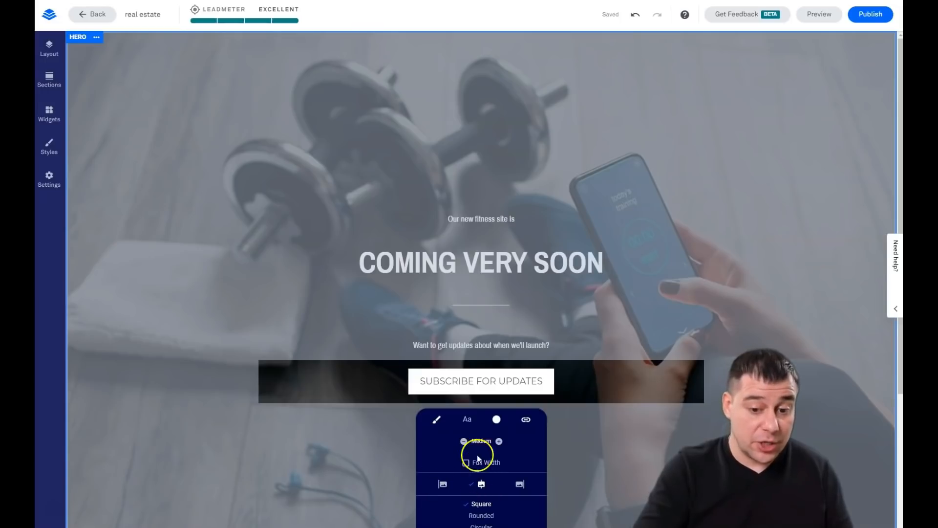
click(465, 463)
click(479, 482)
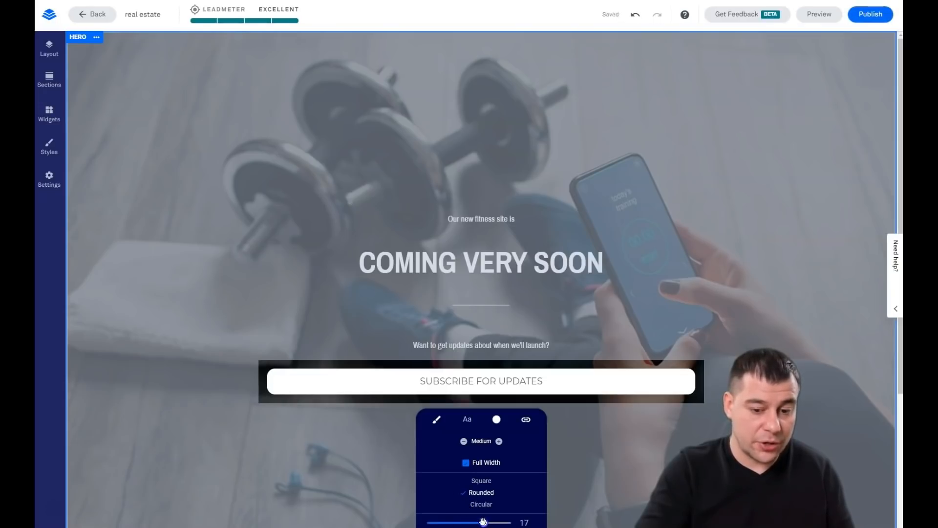
scroll(479, 519, down, 3)
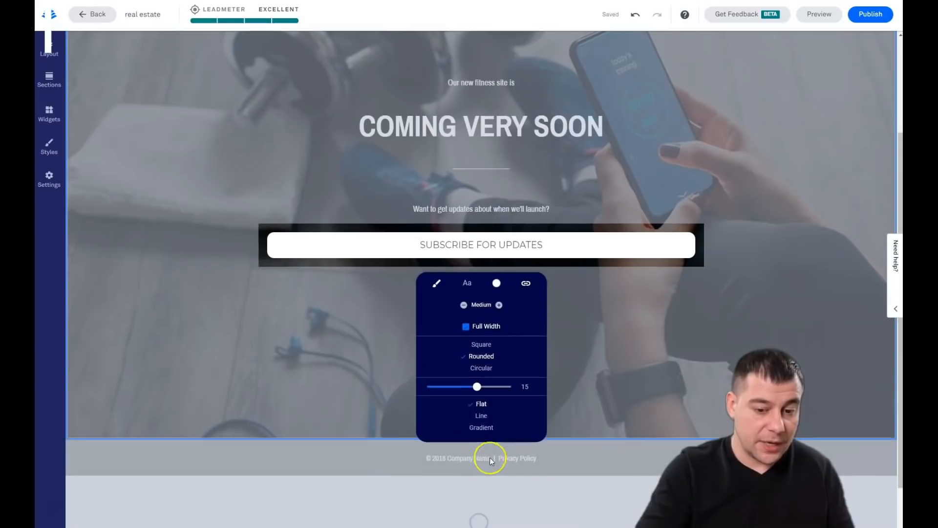
click(482, 417)
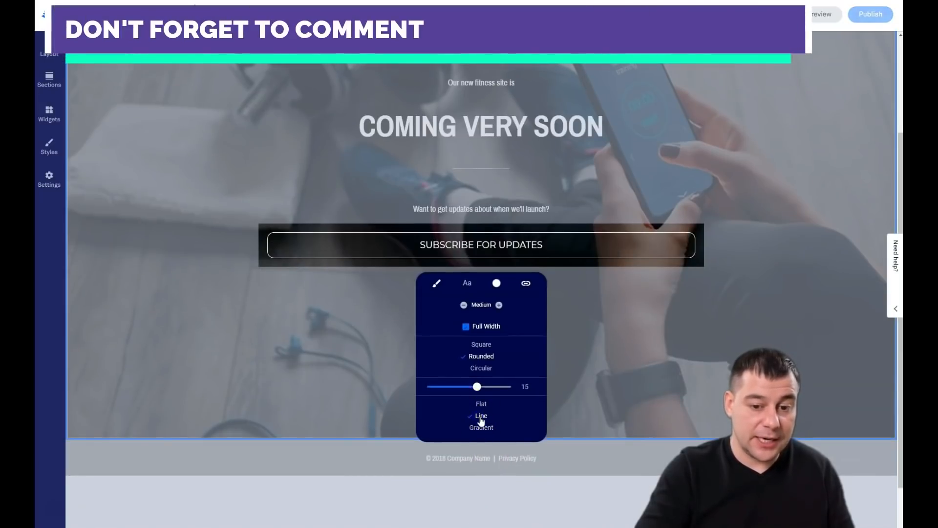
Step: Set the SUBSCRIBE FOR UPDATES button's corners to Square, look over its color options, and close the styling options
click(481, 345)
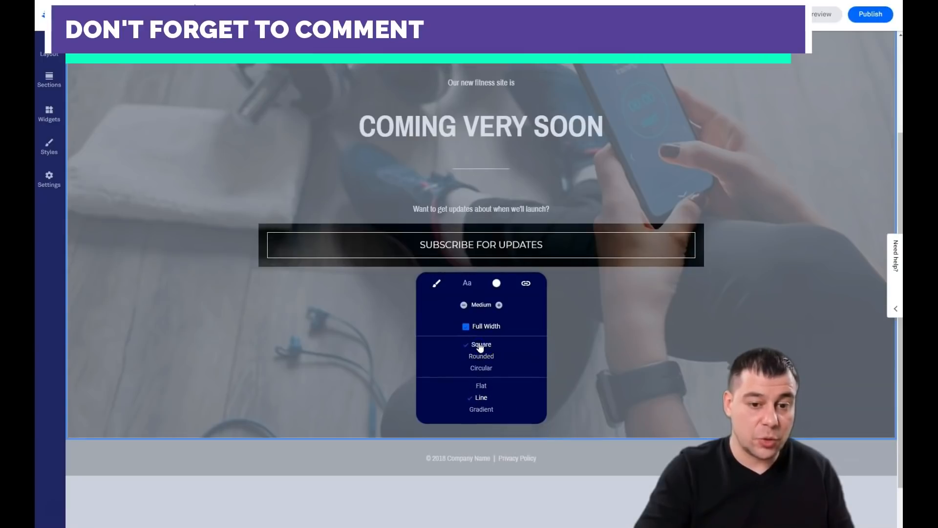
click(497, 283)
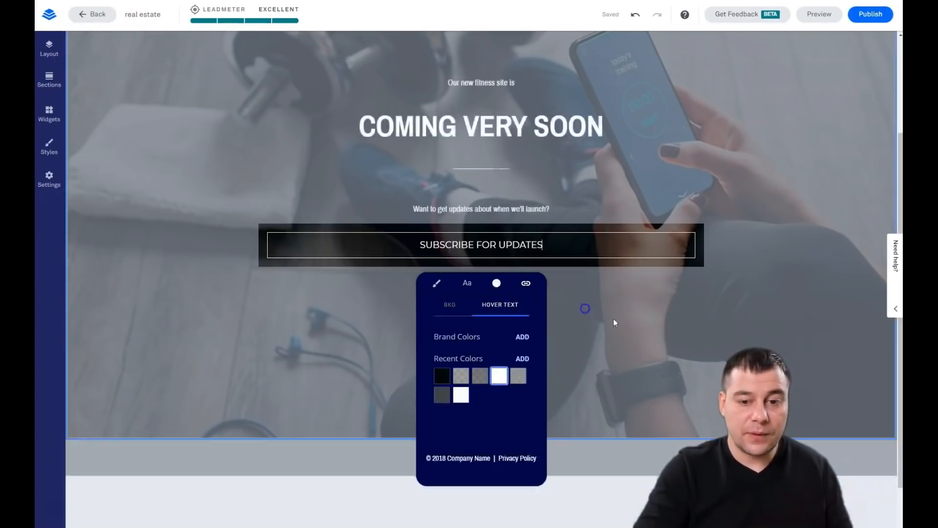
click(601, 323)
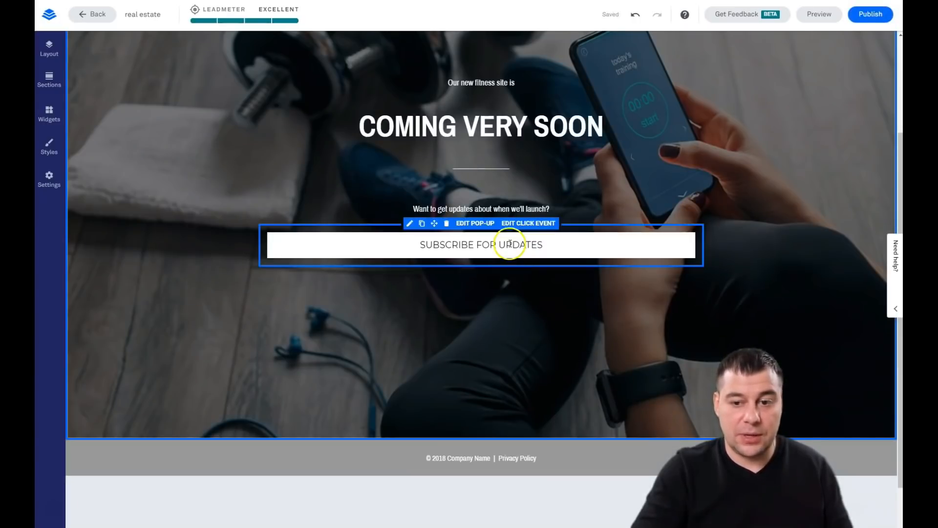
click(464, 241)
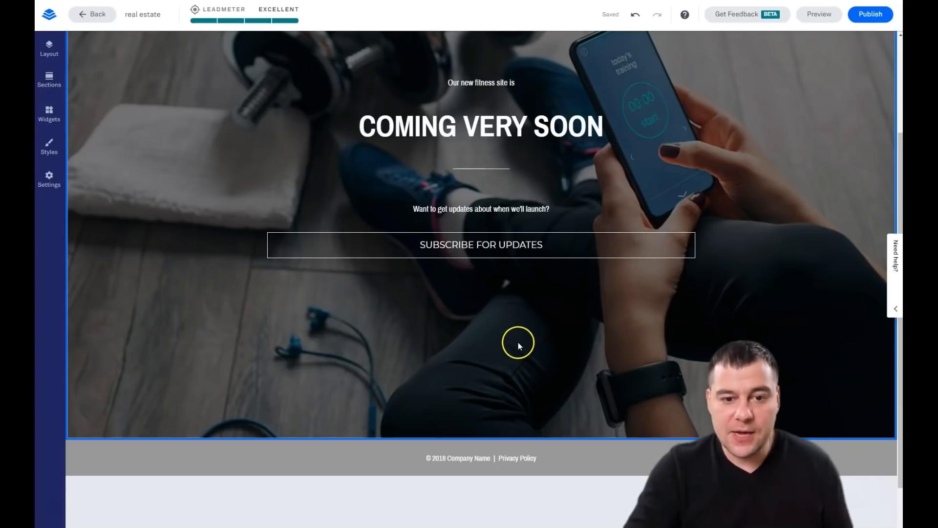
Step: Review the SUBSCRIBE FOR UPDATES button's click event options and open its linked Site Updates Subscription pop-up for editing
mouse_move(494, 254)
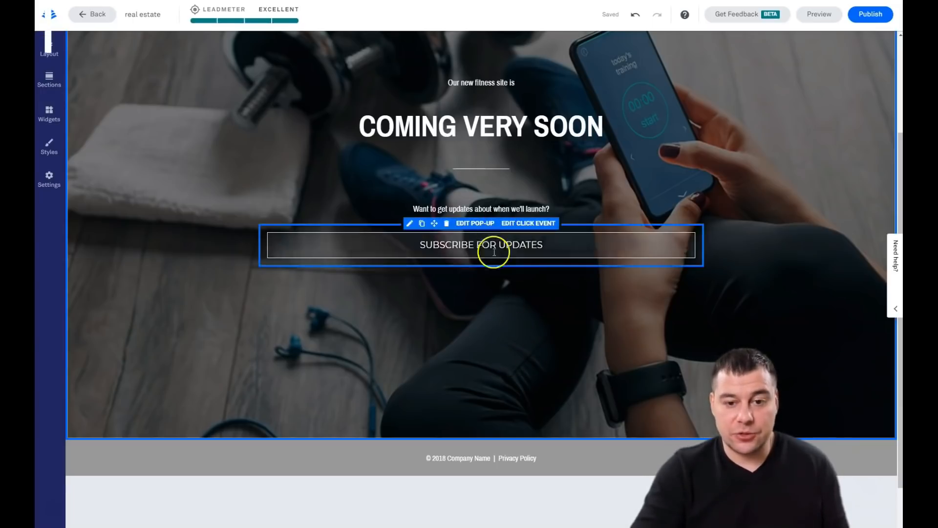
click(532, 224)
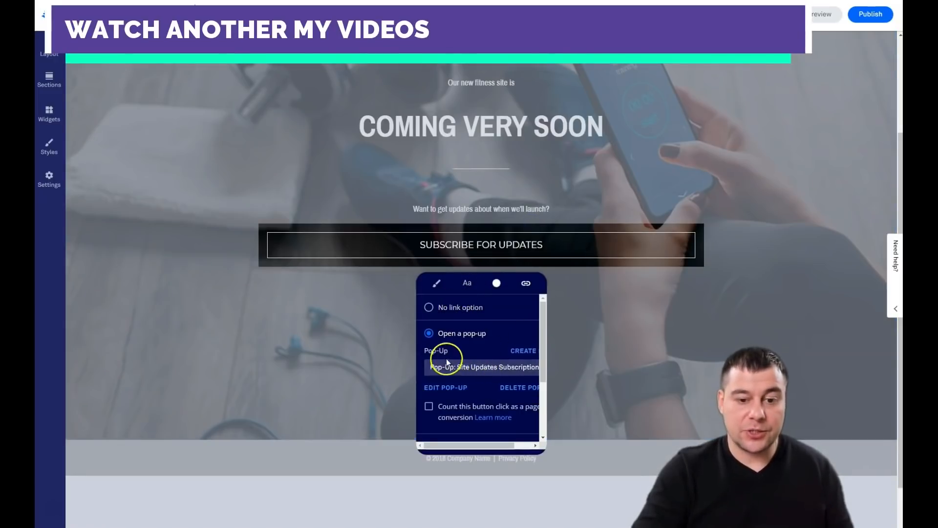
scroll(447, 359, down, 2)
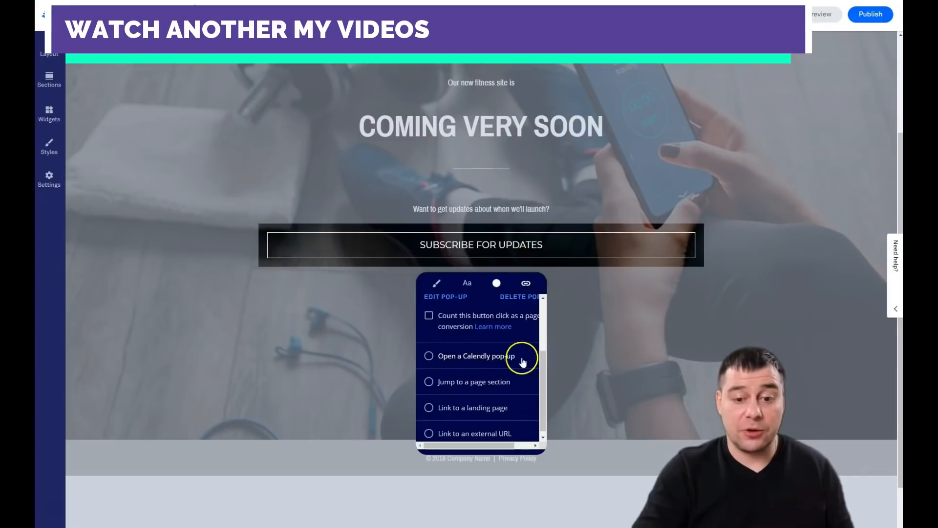
scroll(460, 382, down, 1)
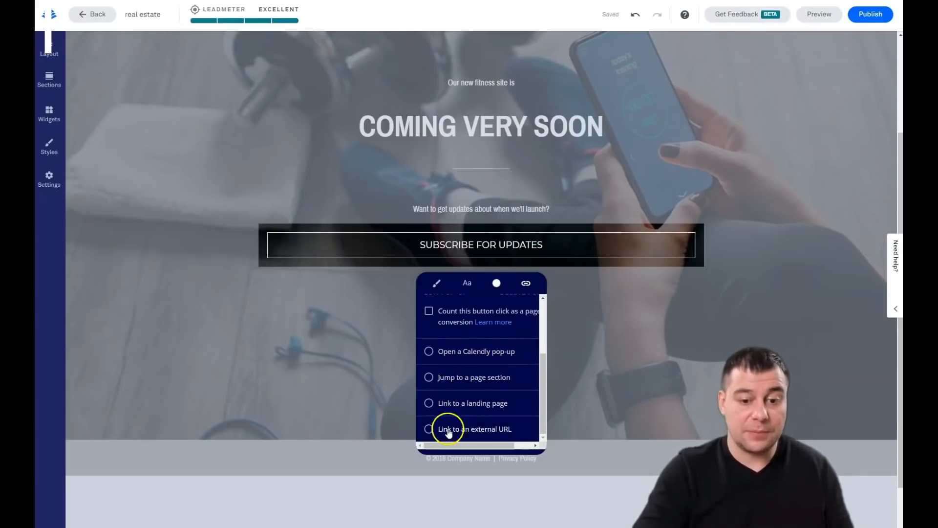
scroll(455, 382, up, 2)
scroll(457, 382, down, 2)
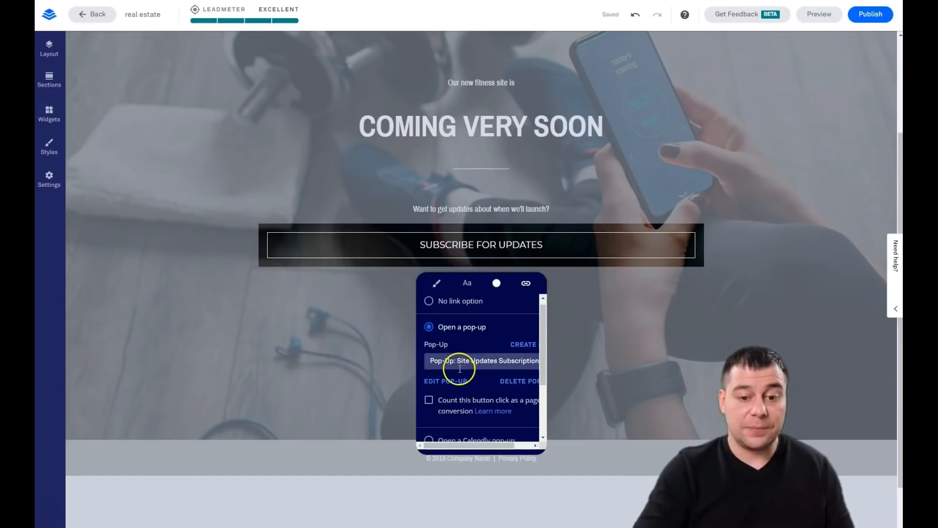
scroll(468, 330, up, 2)
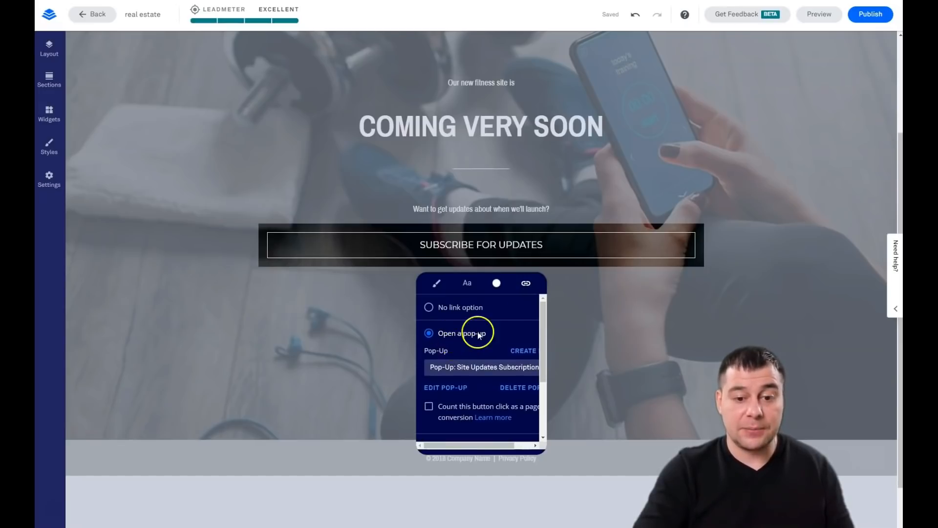
click(440, 389)
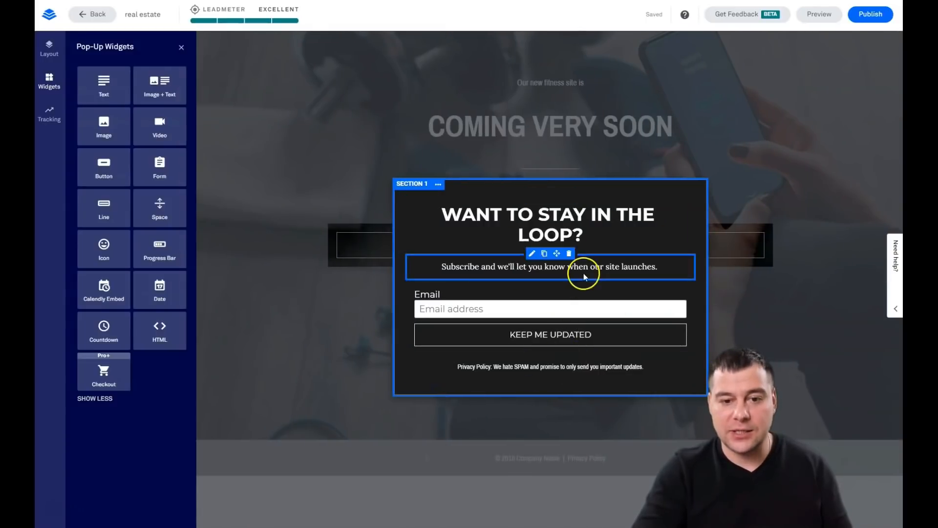
Step: Set the background of the pop-up's Section 1 to the semi-transparent dark gray from the recent colors
click(438, 186)
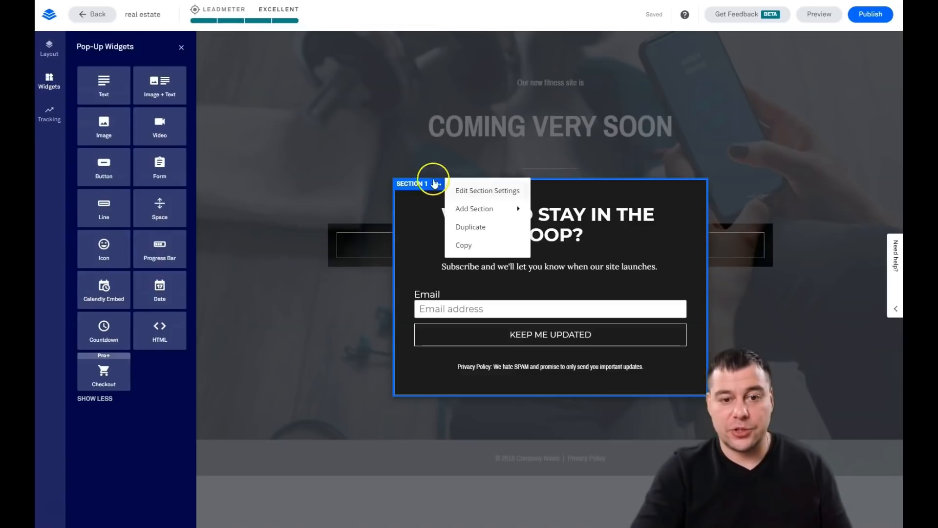
click(435, 183)
click(437, 183)
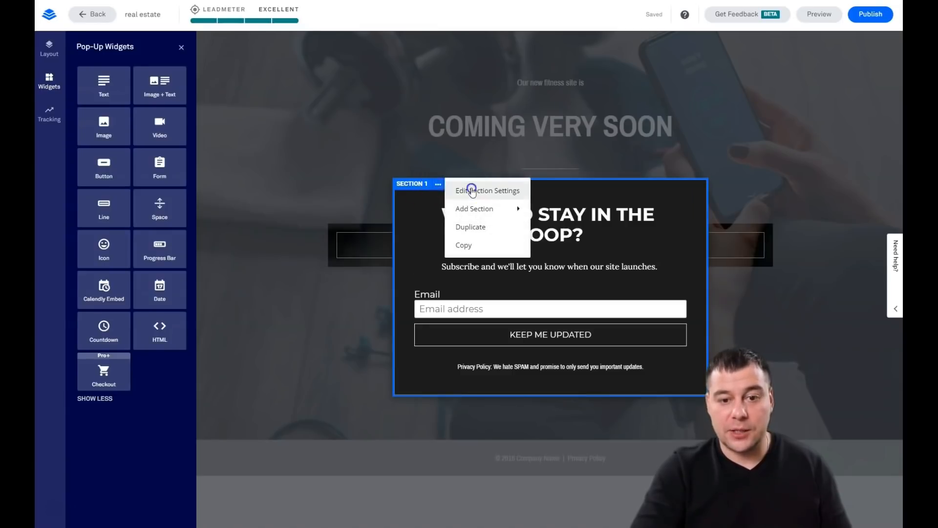
click(471, 190)
click(235, 94)
click(115, 113)
click(103, 103)
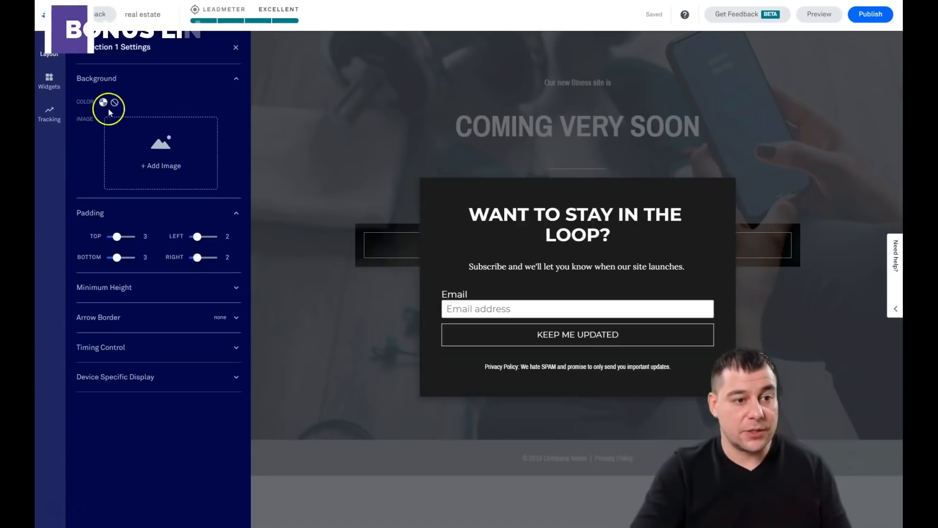
click(112, 177)
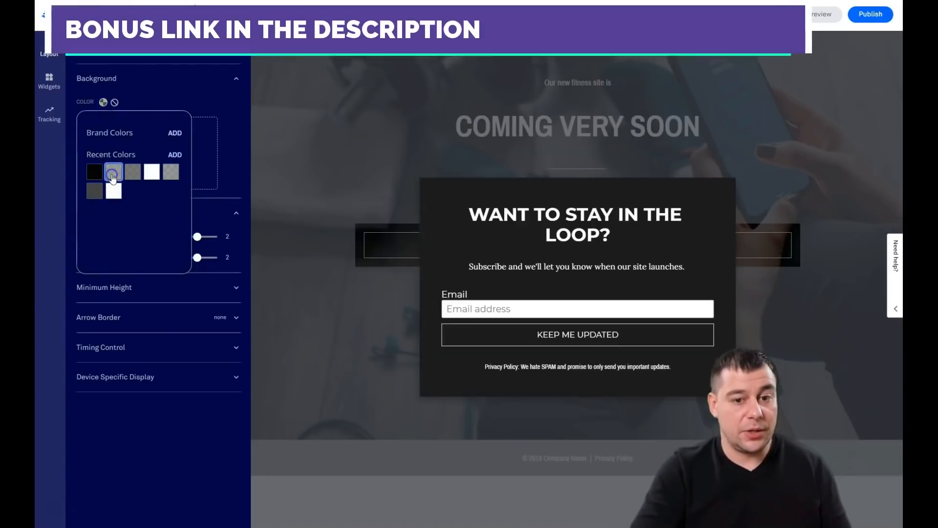
click(151, 172)
click(133, 173)
click(117, 172)
click(132, 171)
click(173, 107)
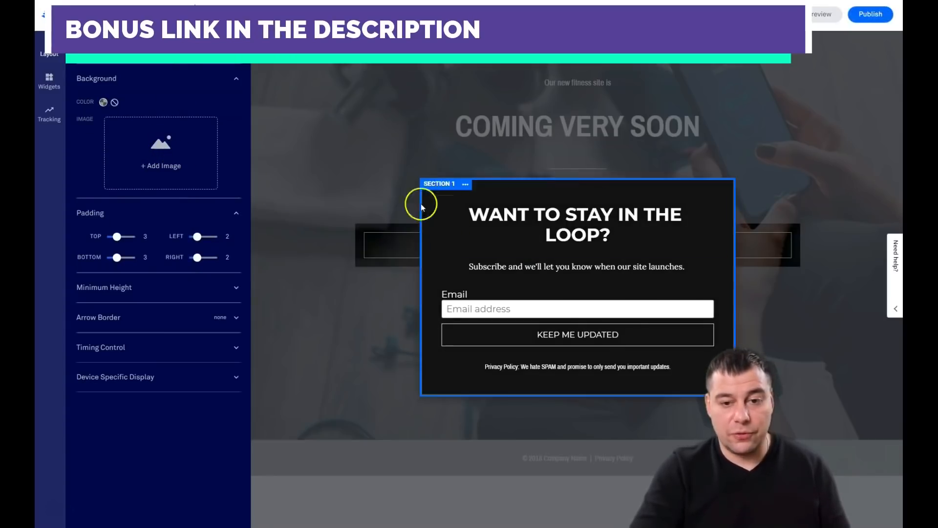
Step: View the text formatting options of the pop-up's WANT TO STAY IN THE LOOP? heading and close them
double_click(590, 235)
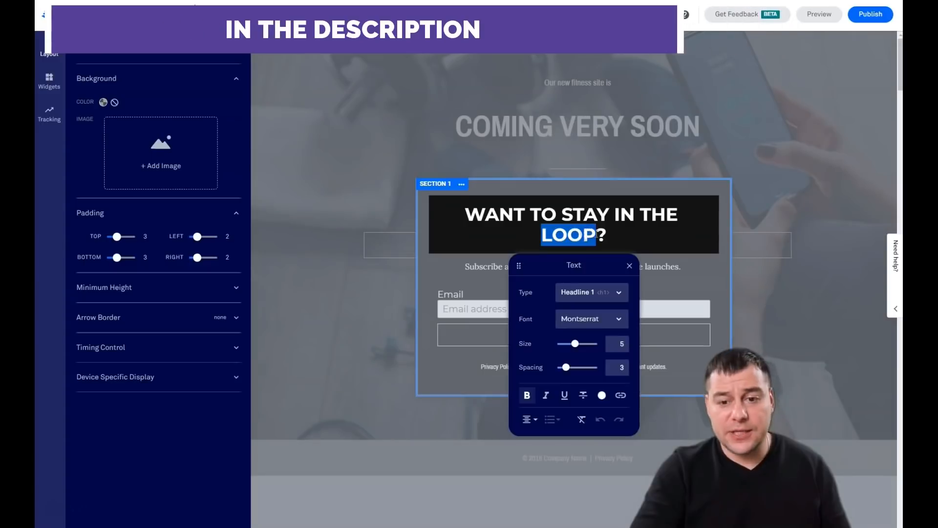
click(630, 237)
click(439, 272)
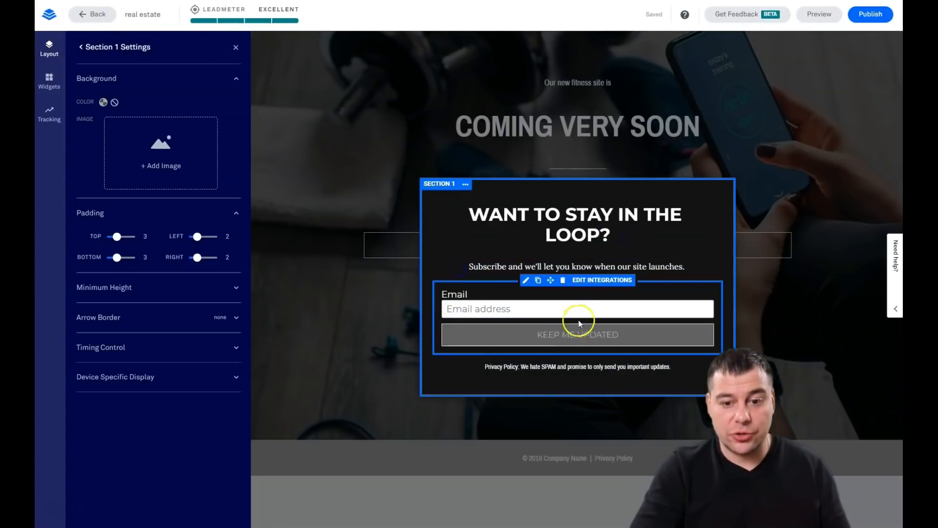
Step: Examine the native and Zapier integrations available for the pop-up's email form, and close the integrations list
click(590, 283)
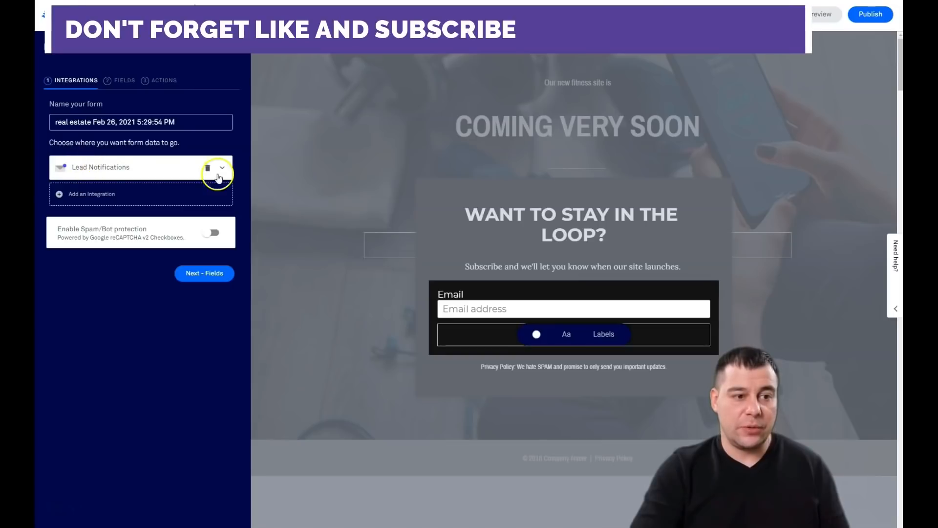
click(83, 195)
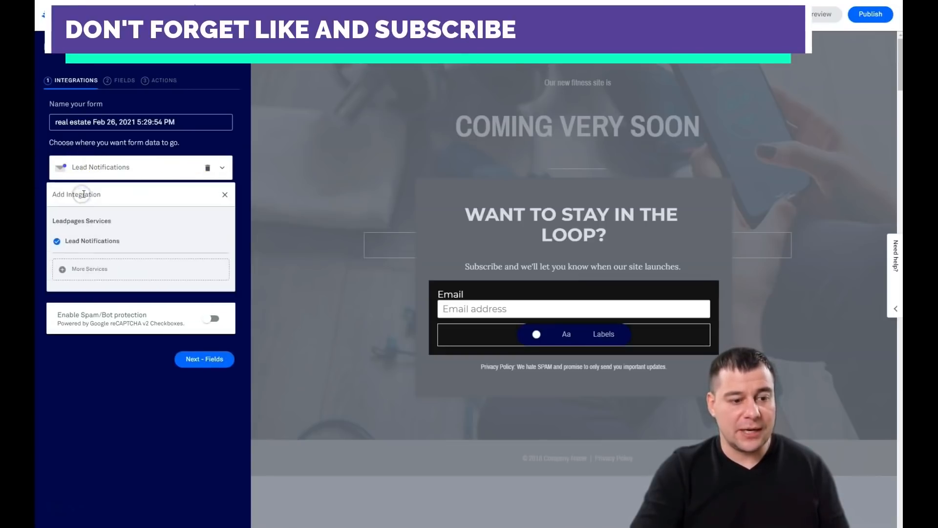
click(83, 270)
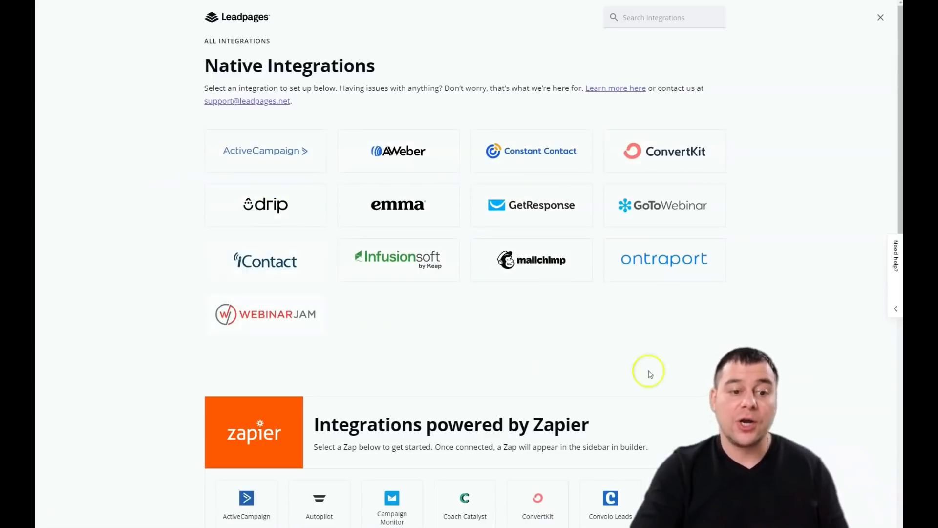
scroll(550, 247, down, 3)
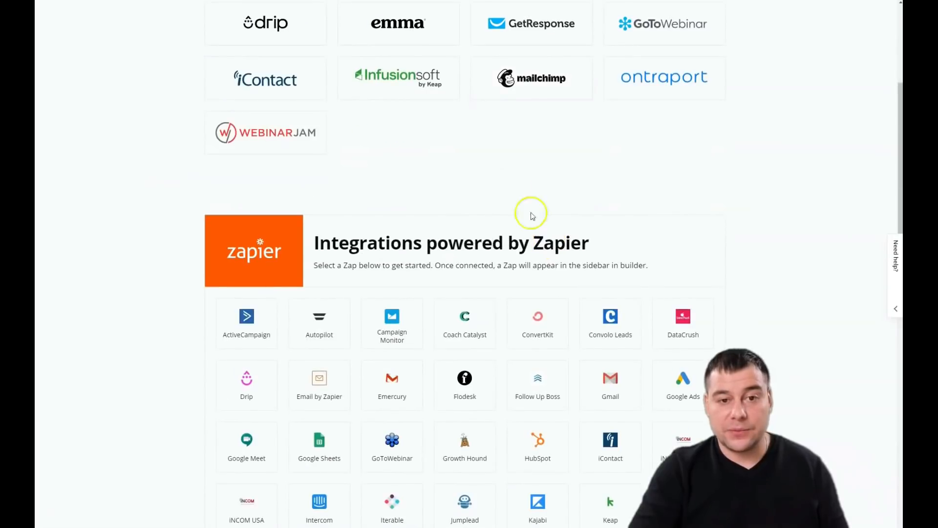
scroll(511, 126, up, 3)
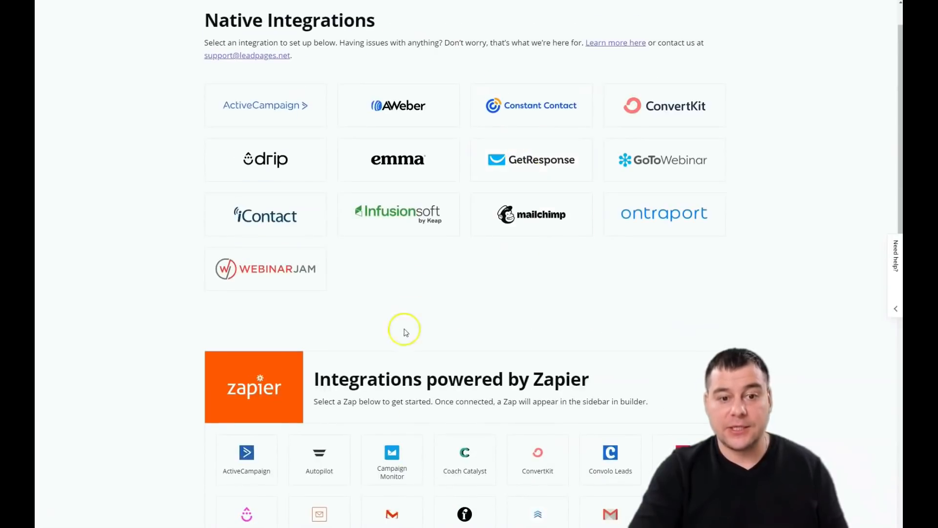
scroll(405, 333, down, 5)
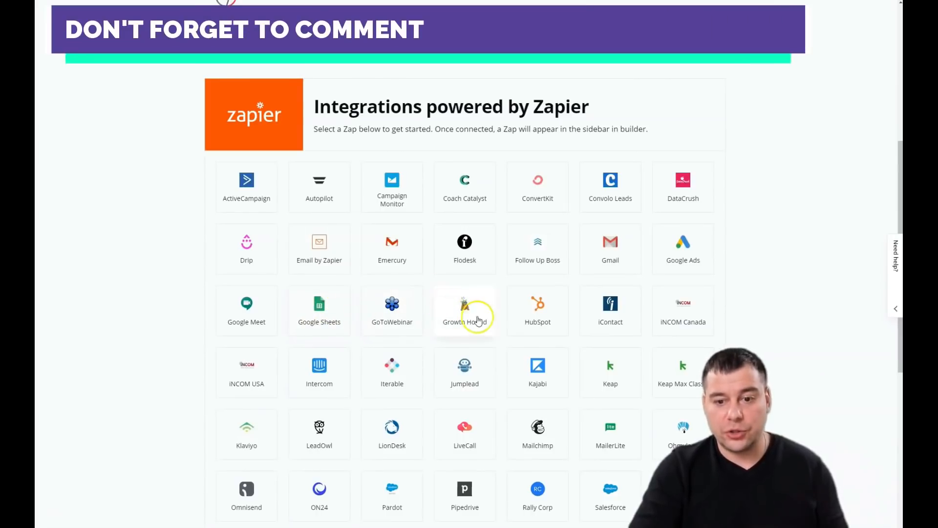
scroll(614, 317, down, 3)
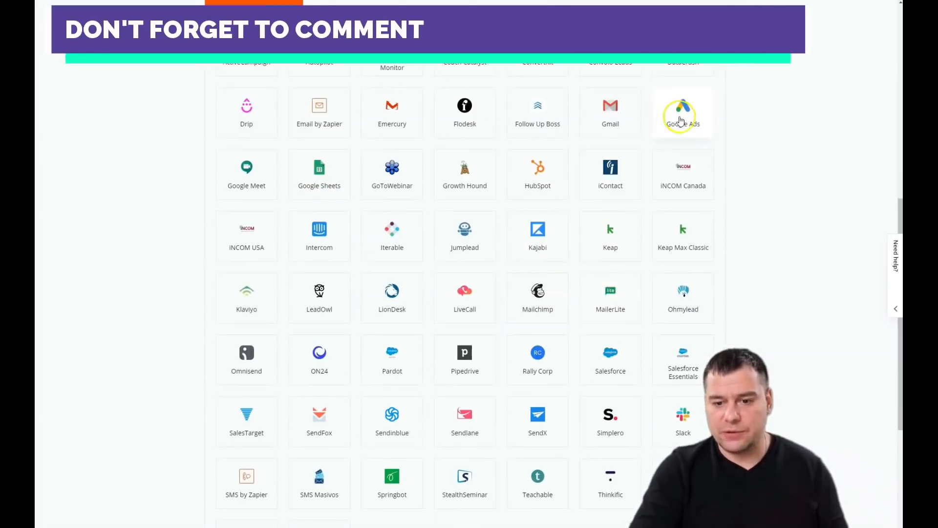
scroll(457, 184, down, 4)
scroll(427, 264, up, 12)
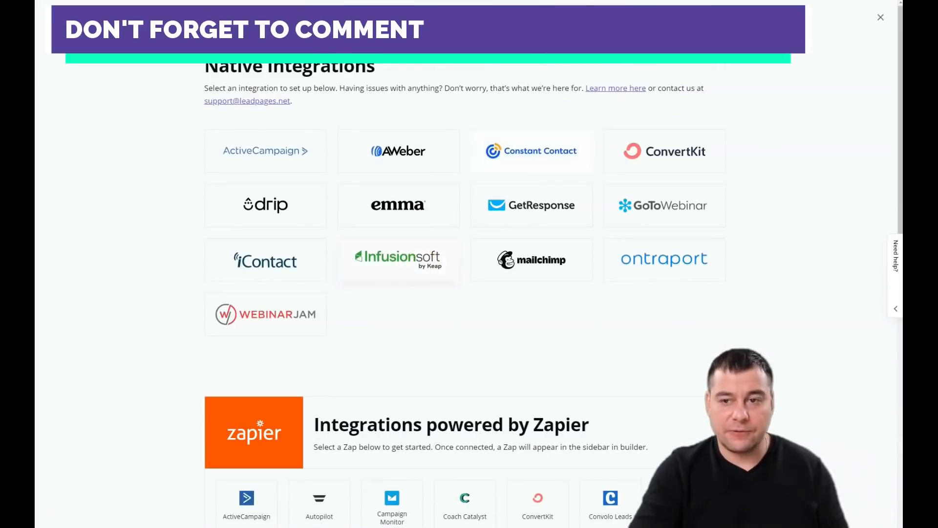
click(881, 19)
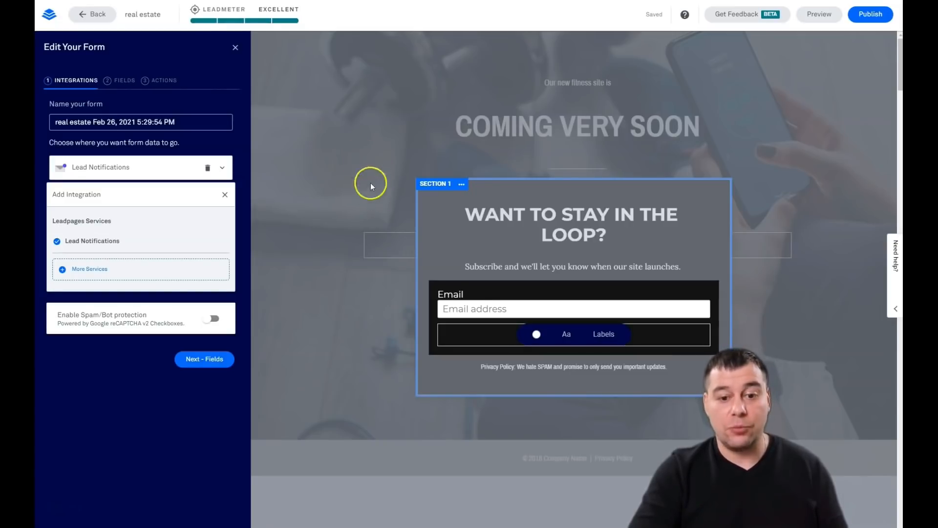
Step: Add a First Name field to the pop-up form and place it above the Email field
click(114, 82)
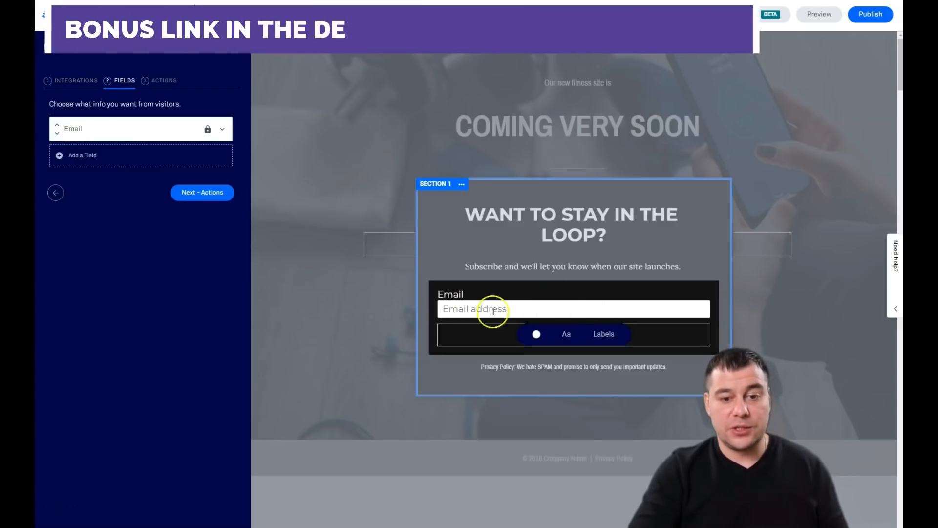
click(67, 156)
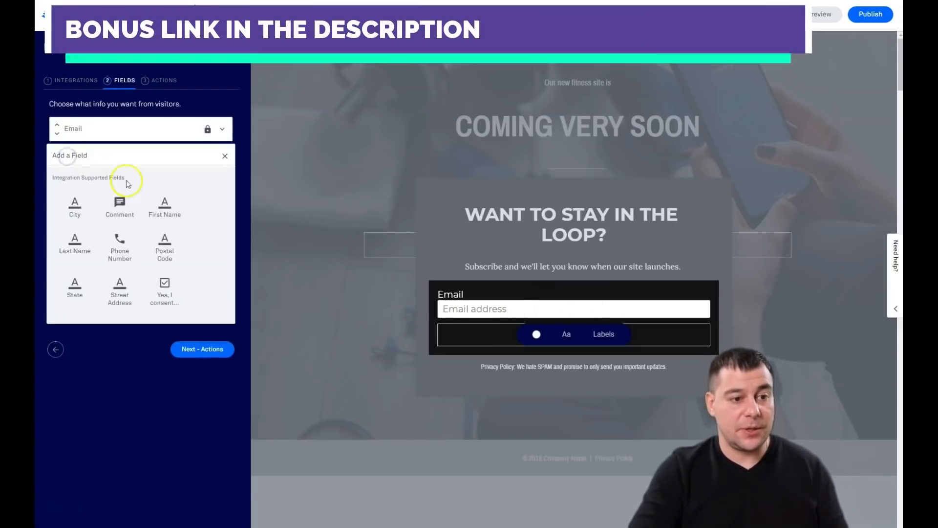
click(165, 205)
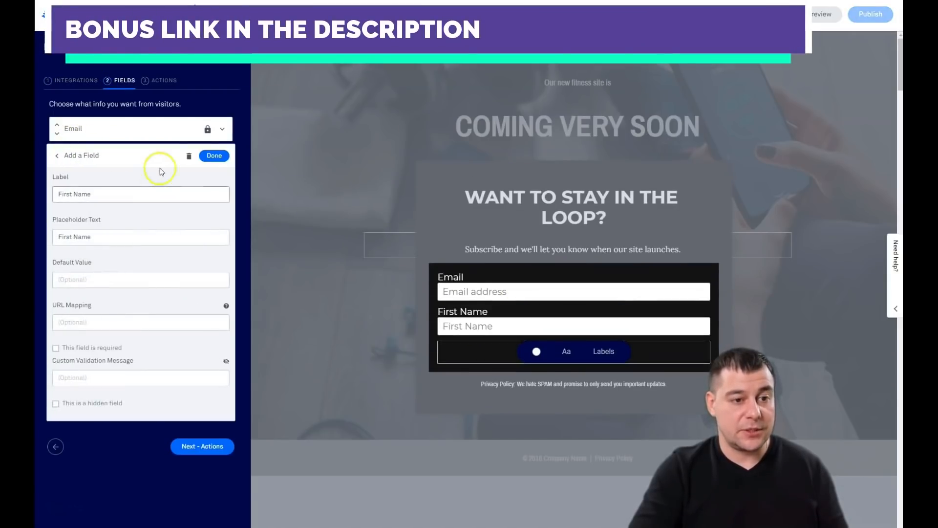
click(214, 156)
click(58, 151)
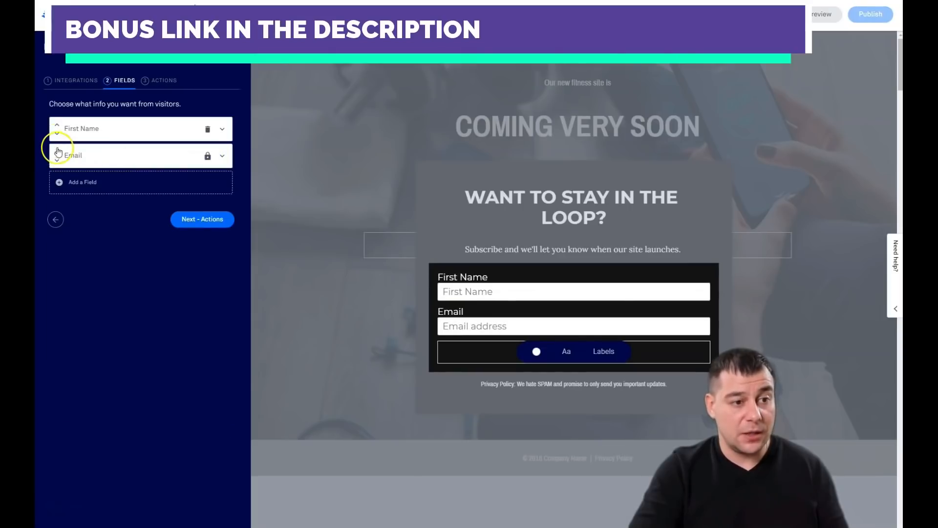
click(56, 133)
click(57, 152)
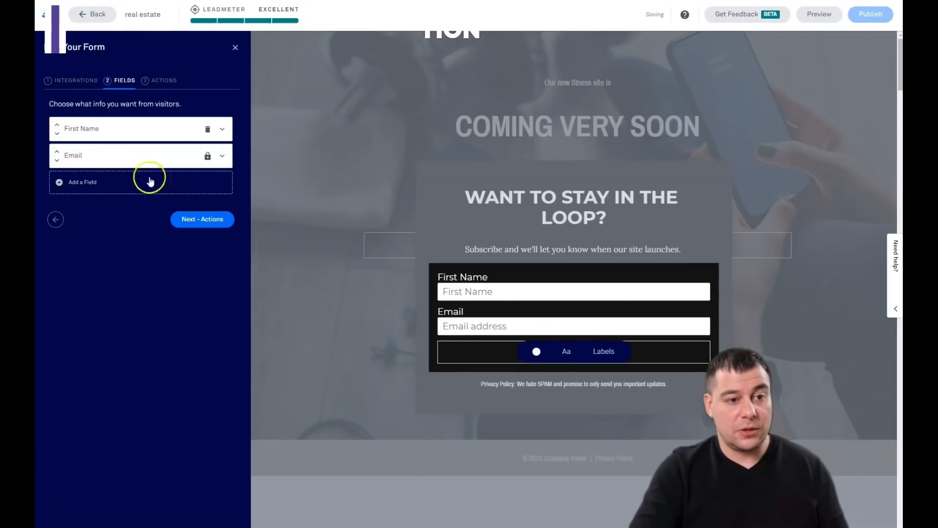
Step: Review the form's thank-you page and lead magnet actions, close the form settings, and return to the landing page
click(152, 81)
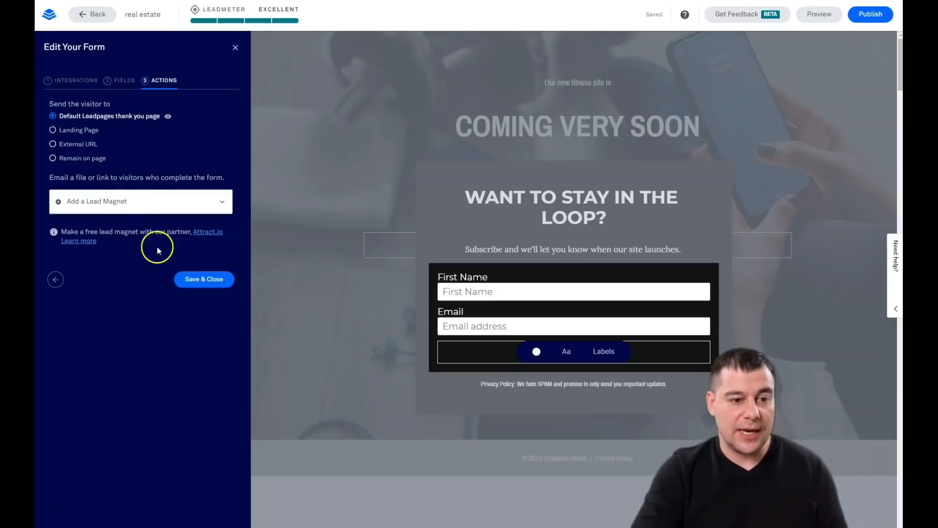
click(235, 49)
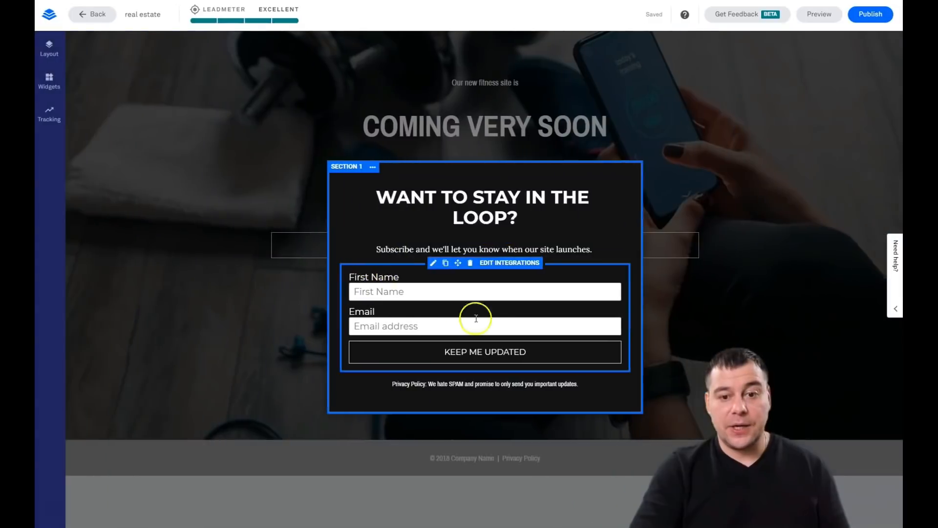
click(449, 207)
scroll(449, 207, down, 1)
scroll(533, 251, up, 4)
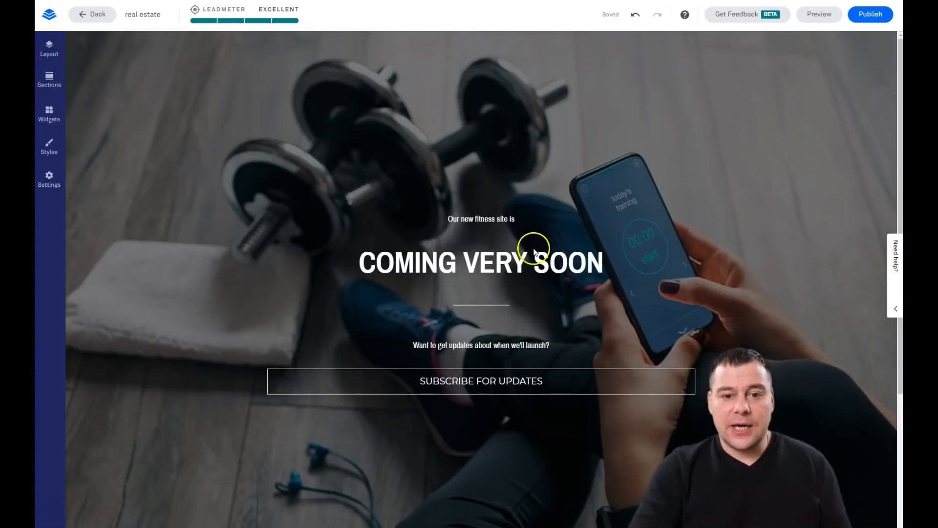
Step: Turn off the Full Width option for the SUBSCRIBE FOR UPDATES button and close its styling options
click(459, 381)
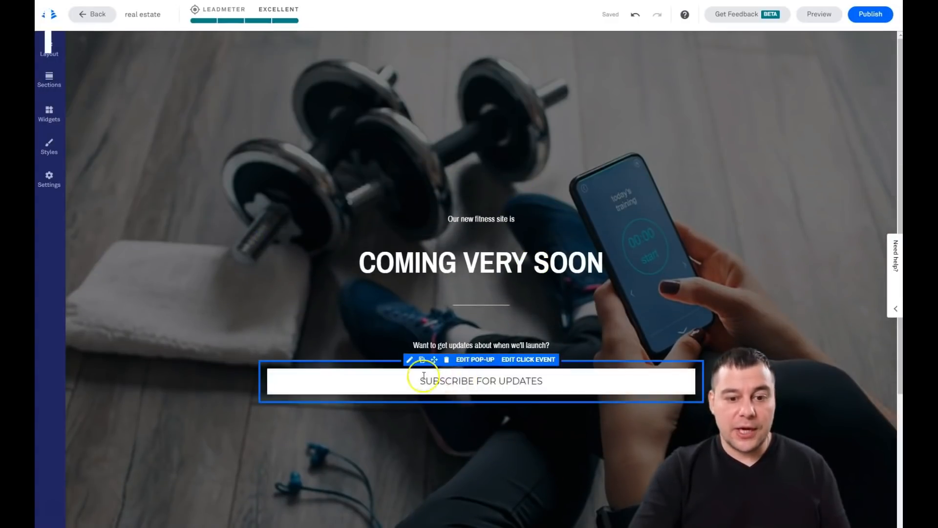
click(411, 361)
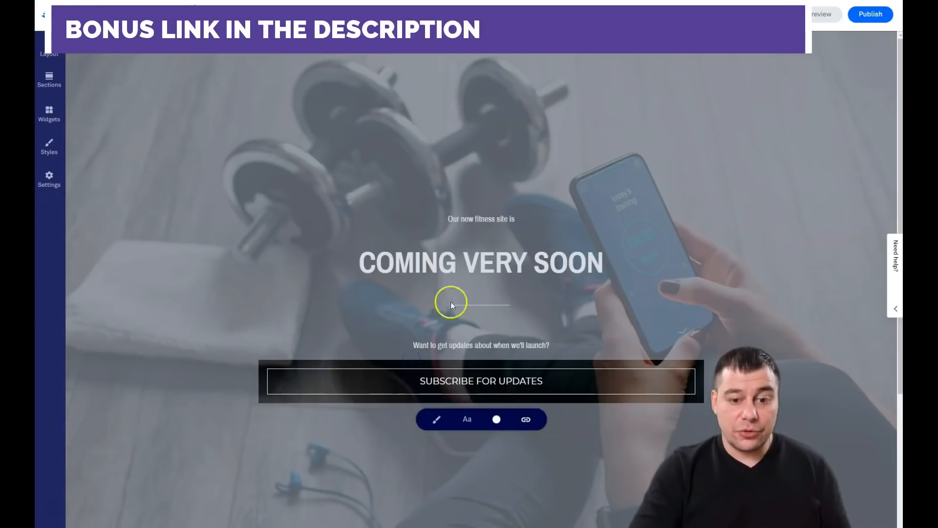
click(436, 420)
click(466, 463)
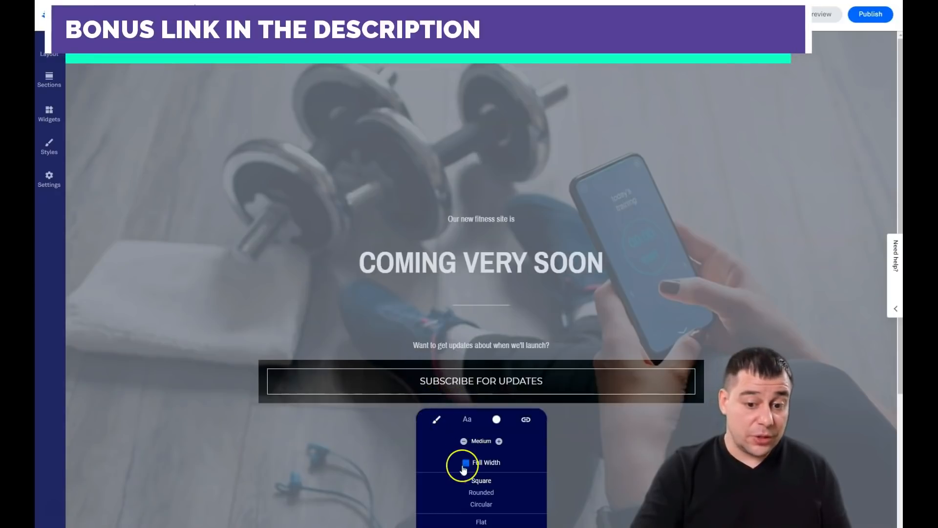
click(457, 322)
click(337, 250)
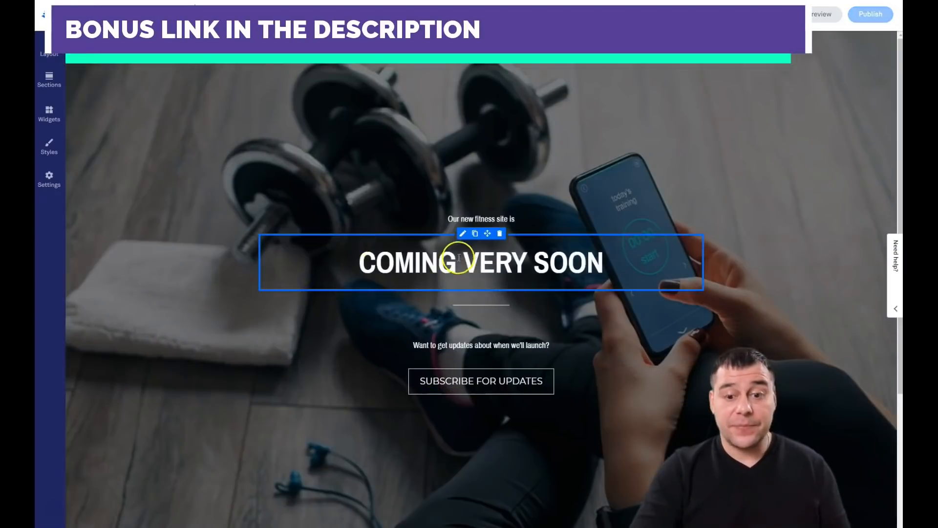
scroll(479, 236, down, 4)
scroll(484, 239, up, 4)
click(491, 224)
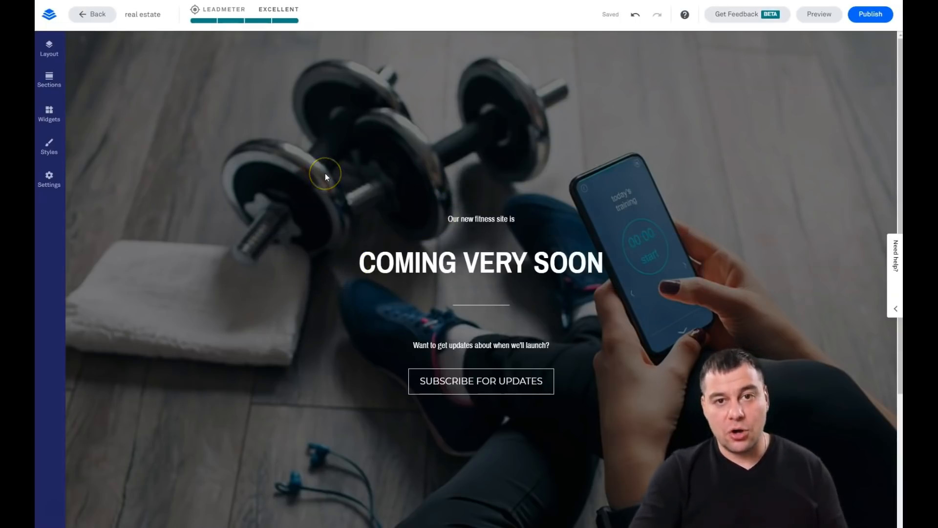
scroll(308, 176, down, 5)
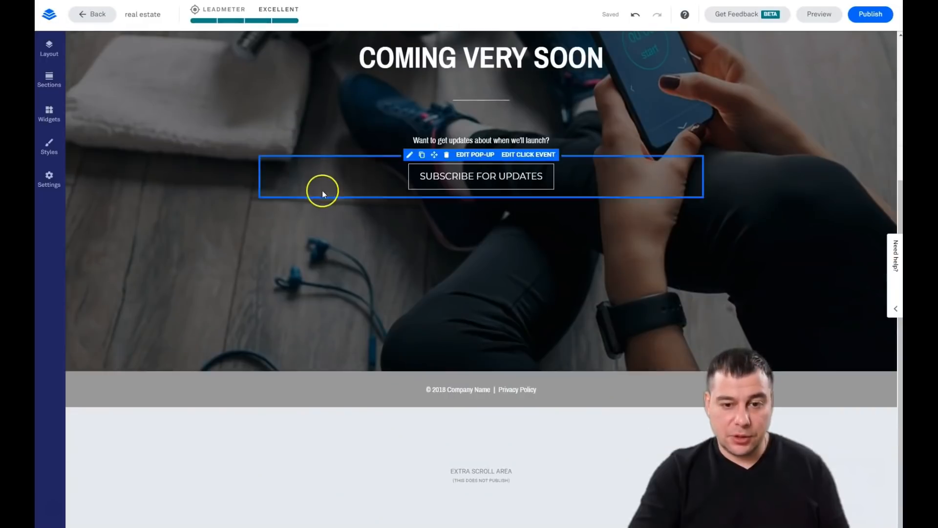
scroll(326, 192, up, 5)
scroll(319, 184, down, 4)
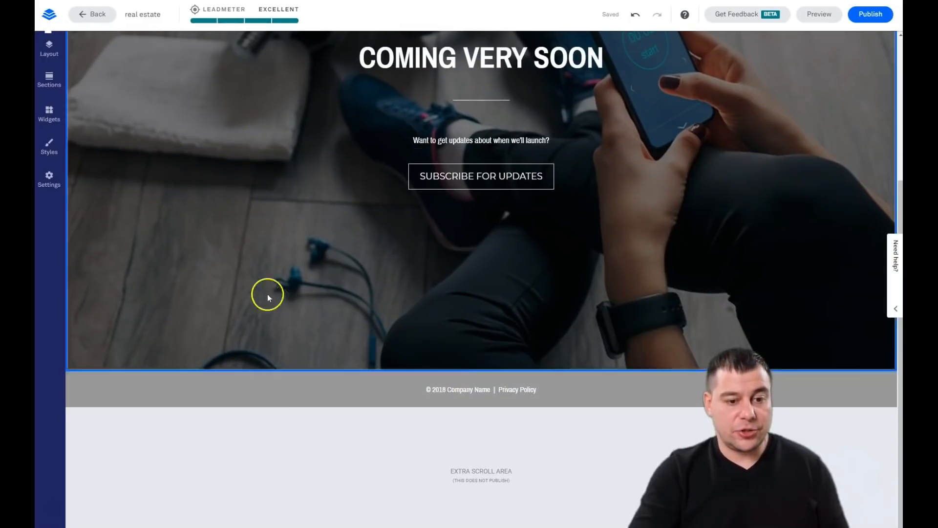
scroll(294, 233, up, 4)
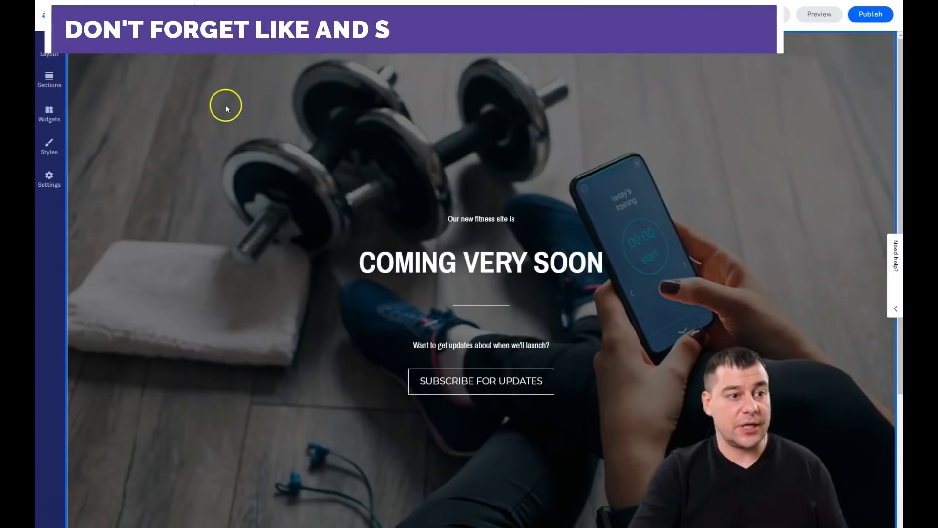